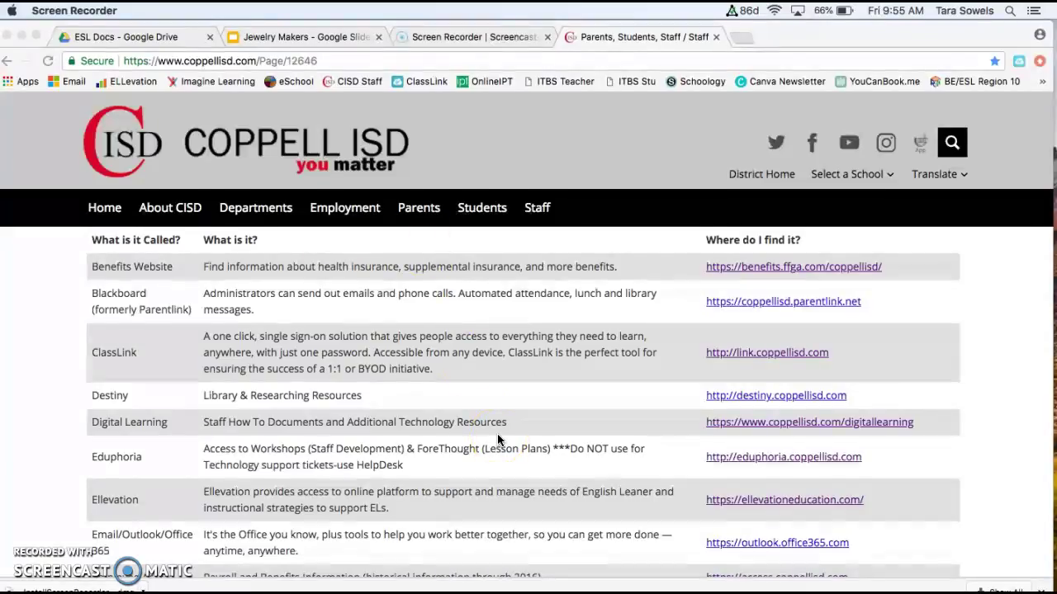
Scroll the Coppell ISD staff resources table down to the Ellevation link.
scroll(498, 439, down, 2)
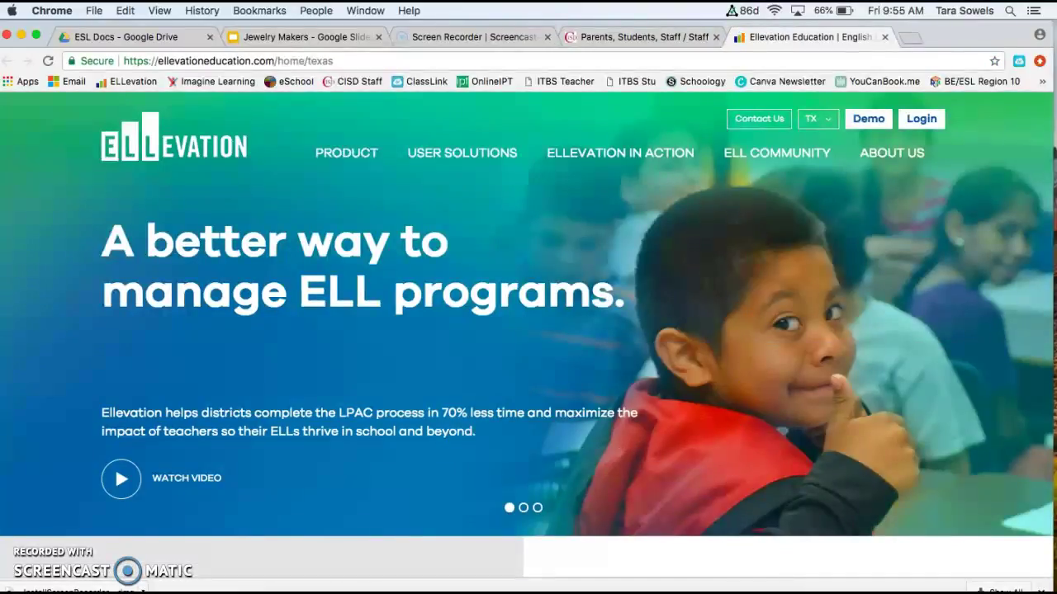
Log in to Ellevation with your Login ID and password.
click(913, 124)
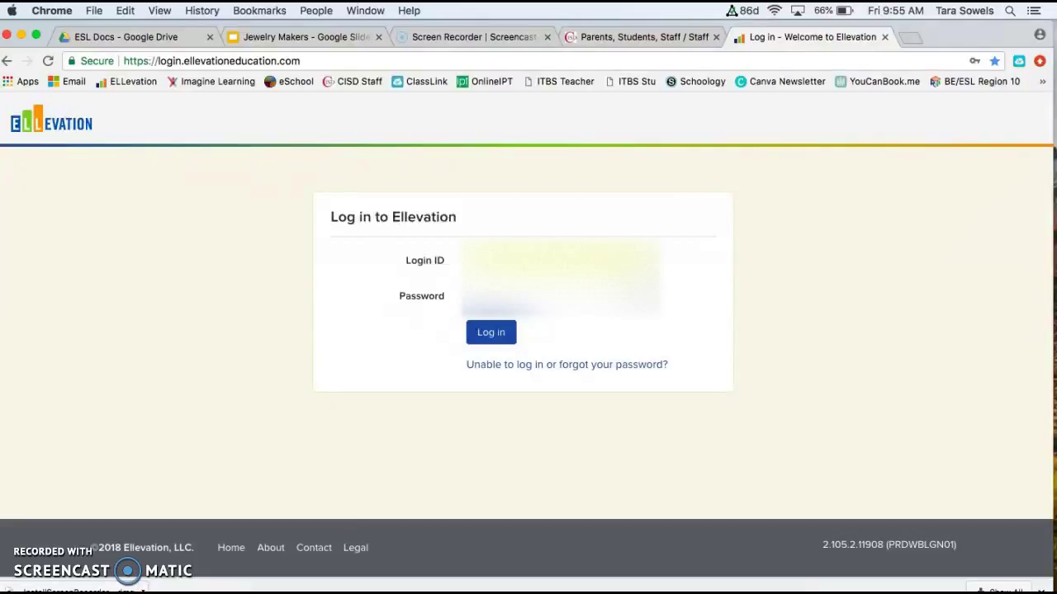
click(486, 334)
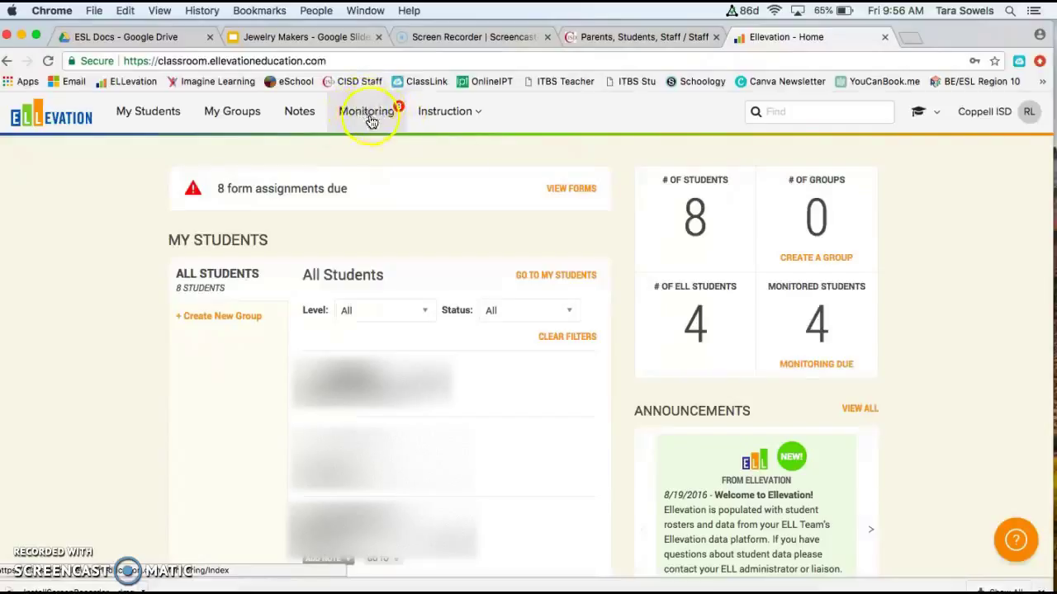
Open the due forms, check Progress Monitoring, then review the 4 Exited Student Monitoring assignments due.
click(577, 191)
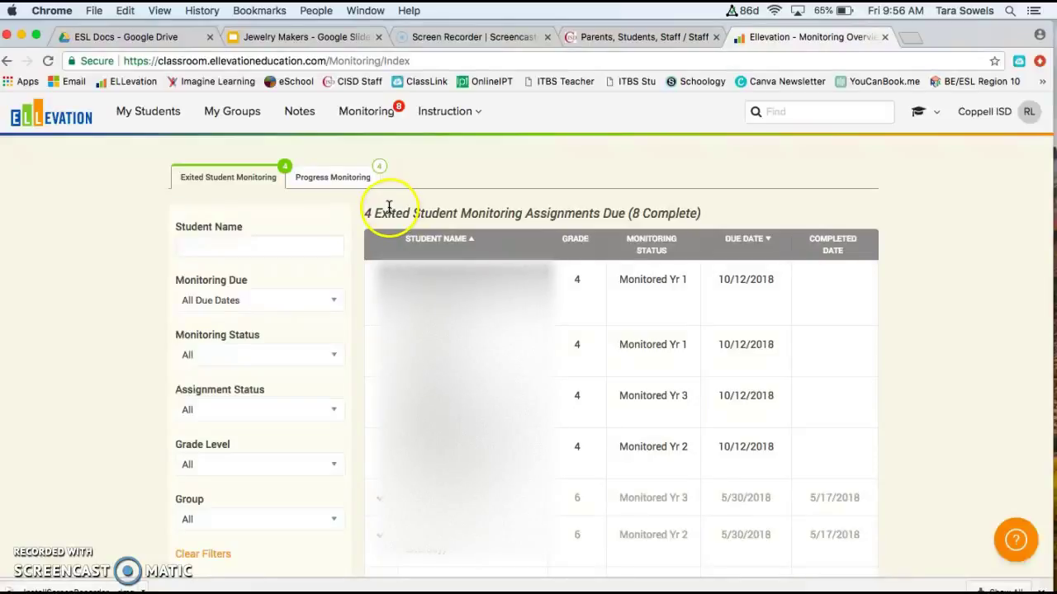
click(322, 178)
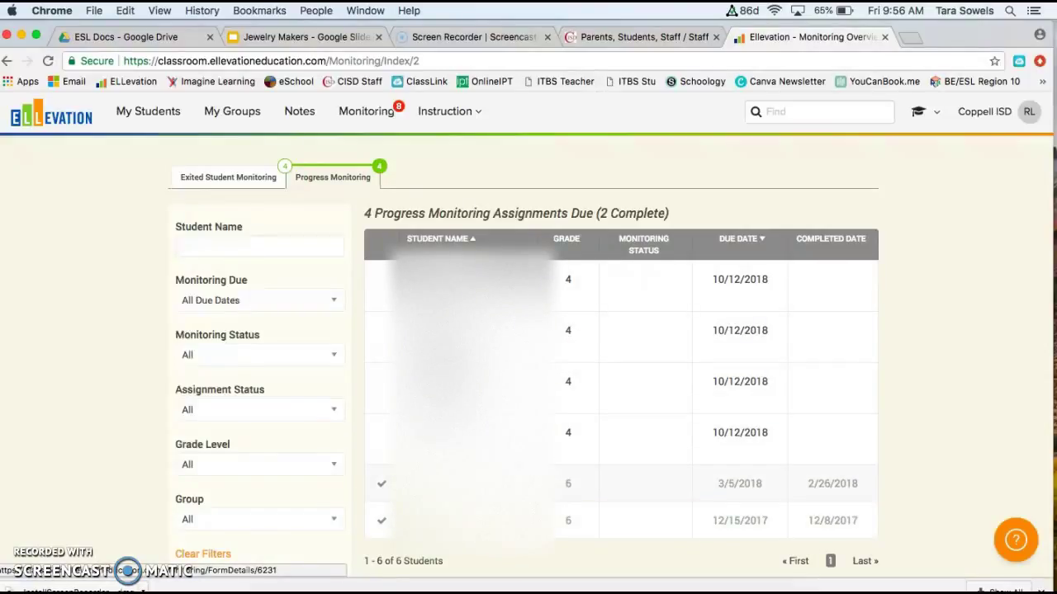
click(431, 532)
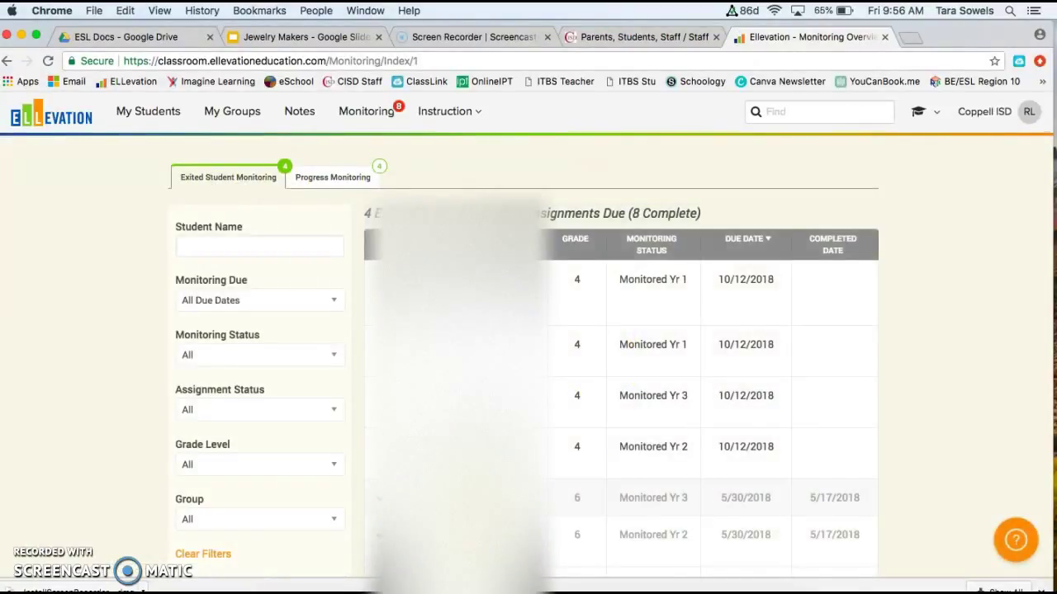
scroll(553, 336, down, 3)
scroll(553, 336, down, 3)
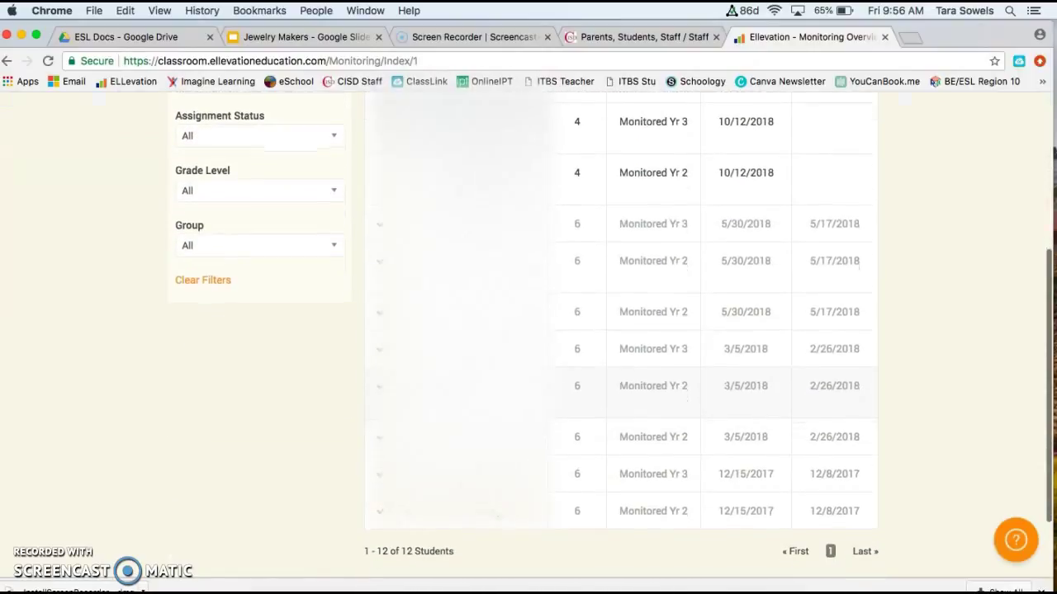
scroll(553, 336, up, 5)
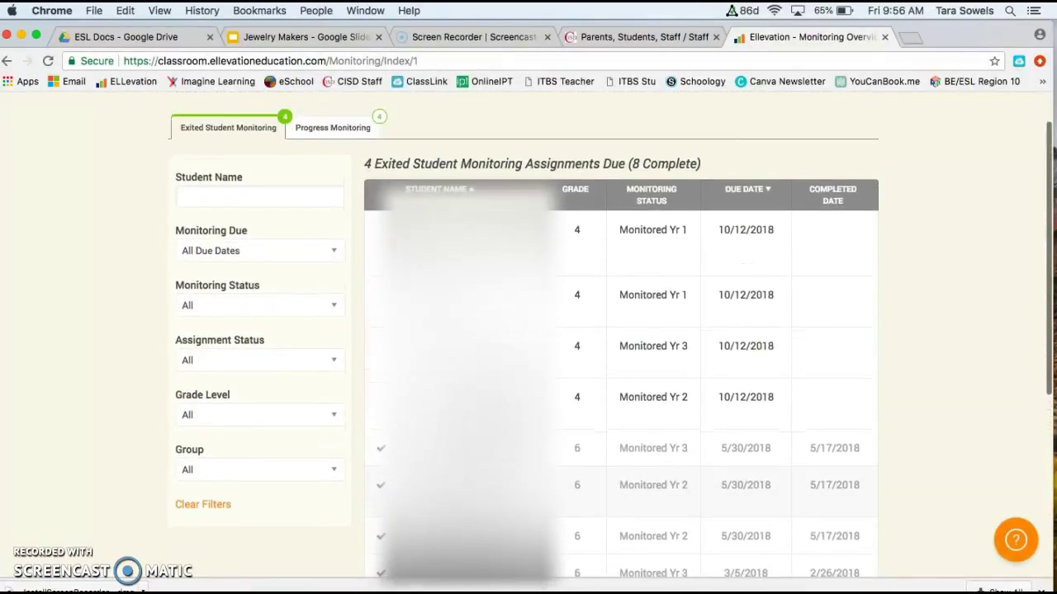
scroll(553, 336, up, 2)
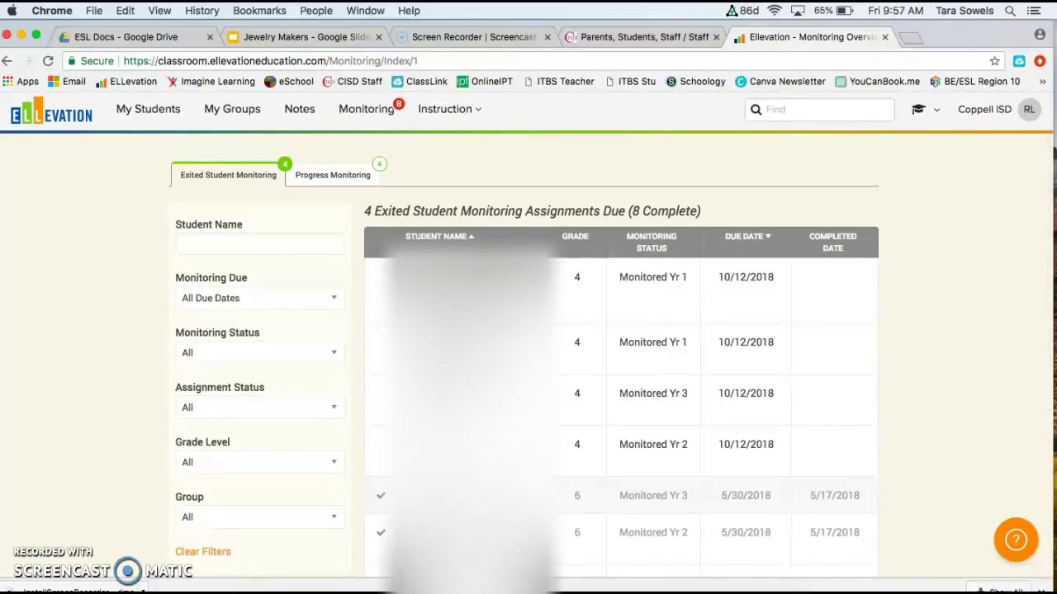
scroll(553, 336, down, 3)
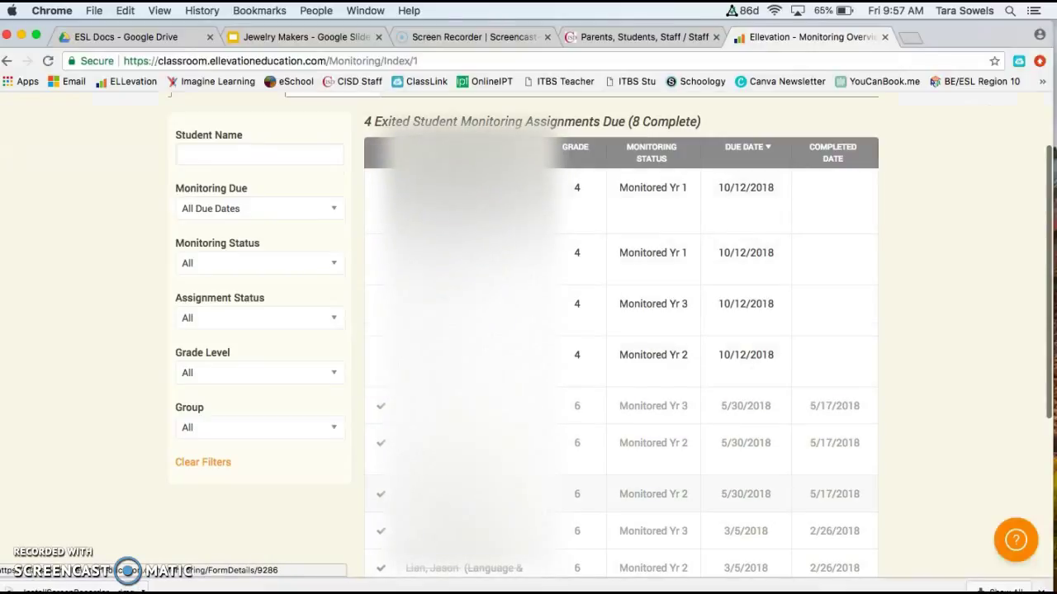
scroll(462, 462, up, 3)
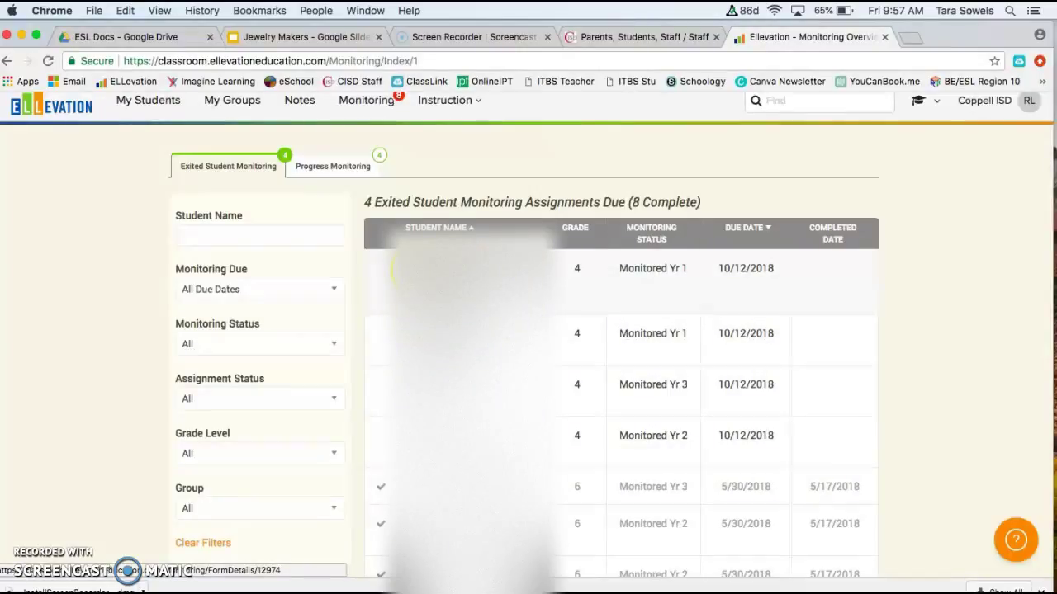
Open the first due student's Recently Exited: Grade K-5 form and review the STAAR, IPT and TELPAS results.
click(420, 273)
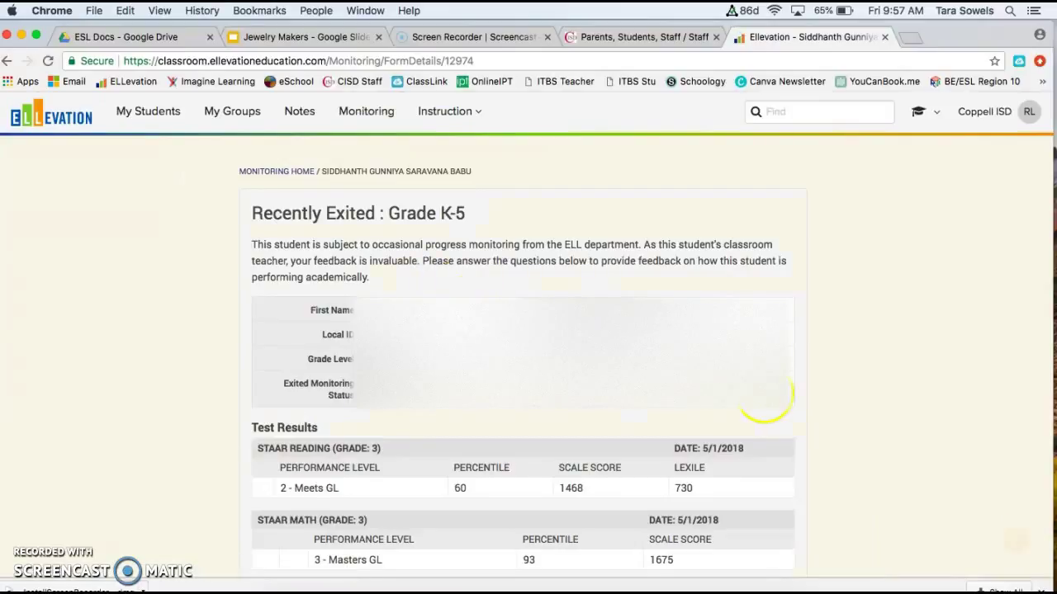
scroll(753, 481, down, 3)
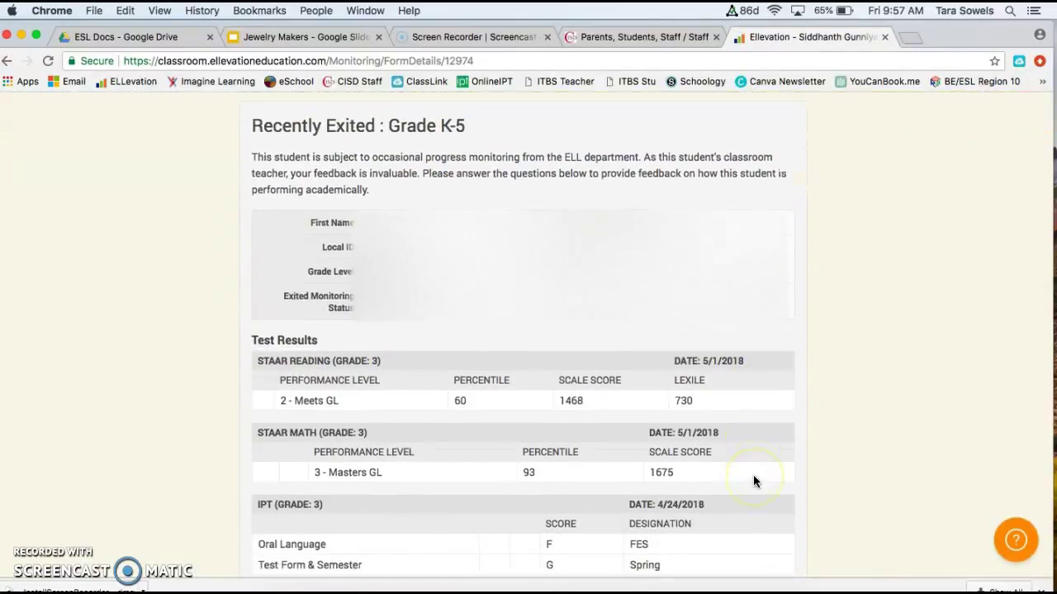
scroll(708, 430, down, 7)
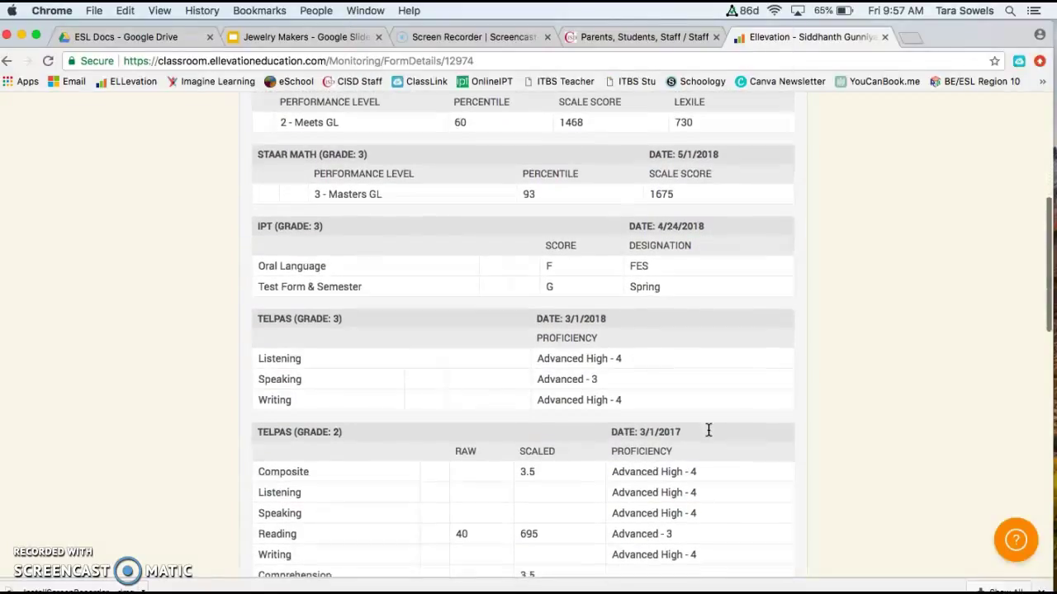
click(547, 338)
scroll(553, 347, down, 3)
scroll(553, 346, down, 9)
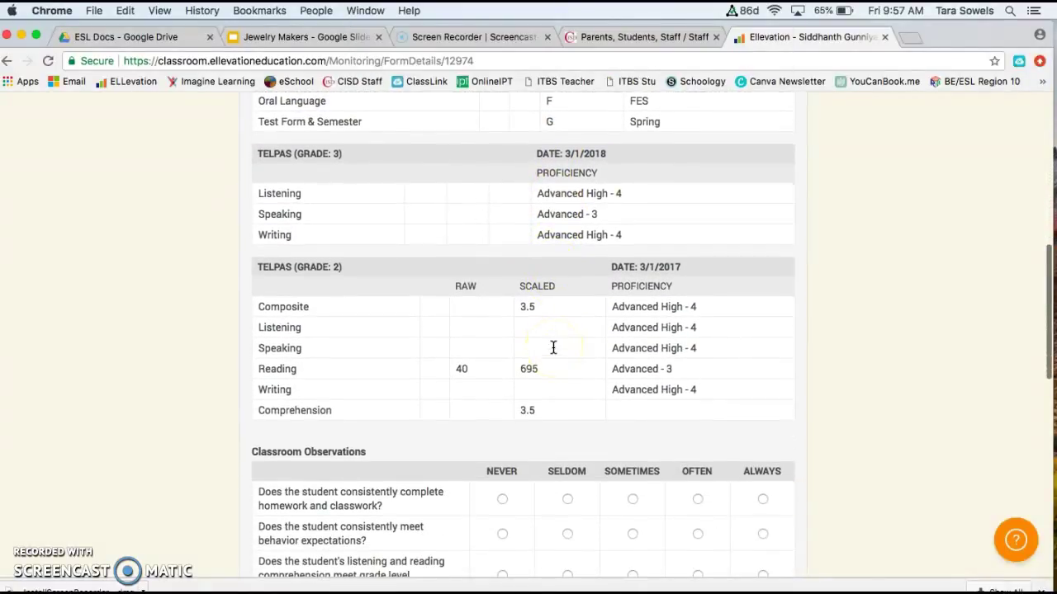
scroll(553, 347, down, 5)
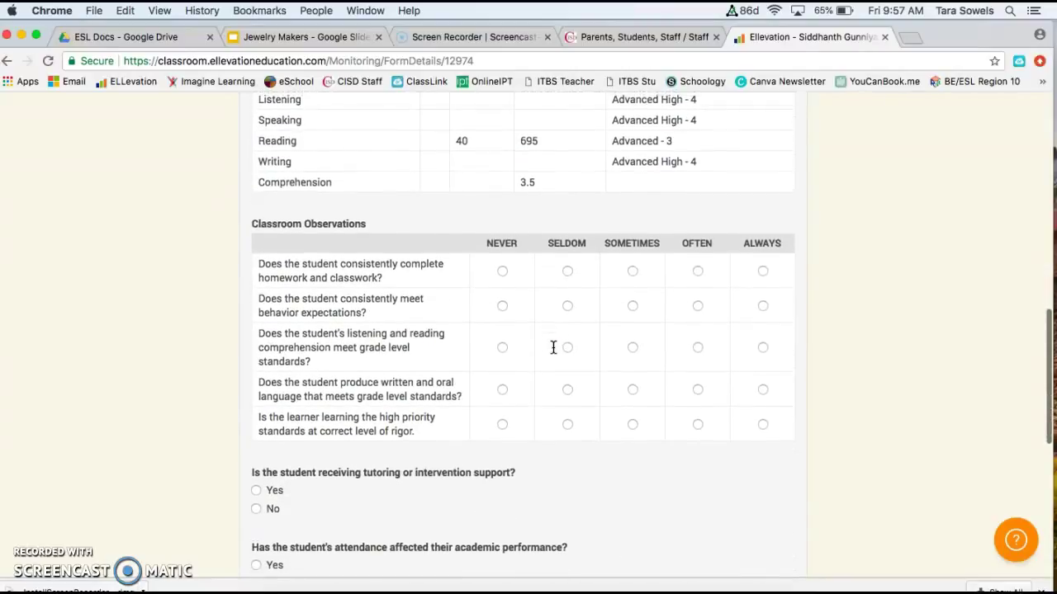
scroll(553, 348, up, 1)
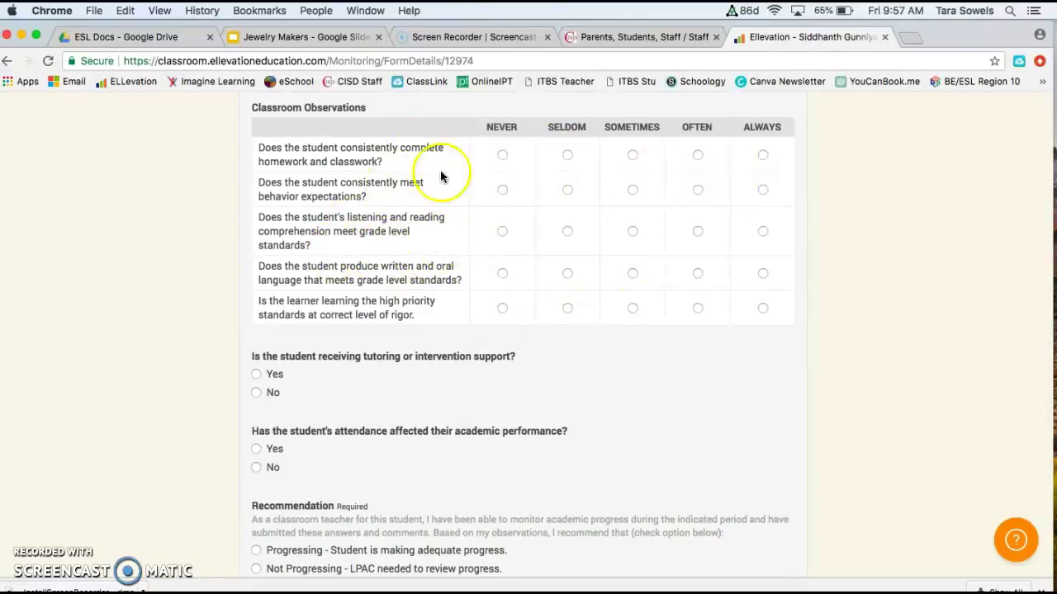
Rate the Classroom Observations as Always.
click(762, 155)
click(762, 191)
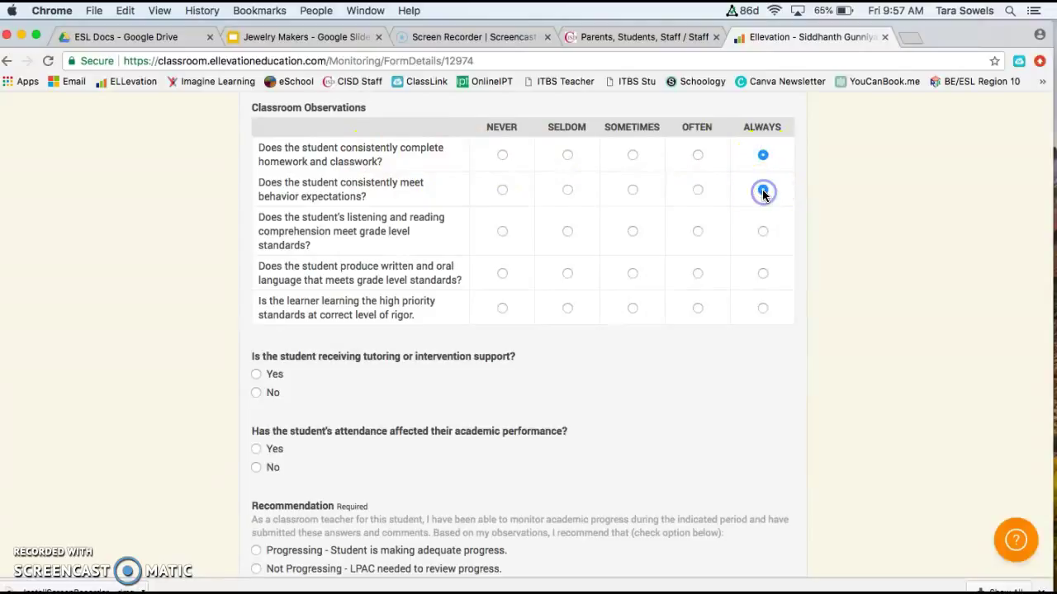
click(762, 232)
click(762, 273)
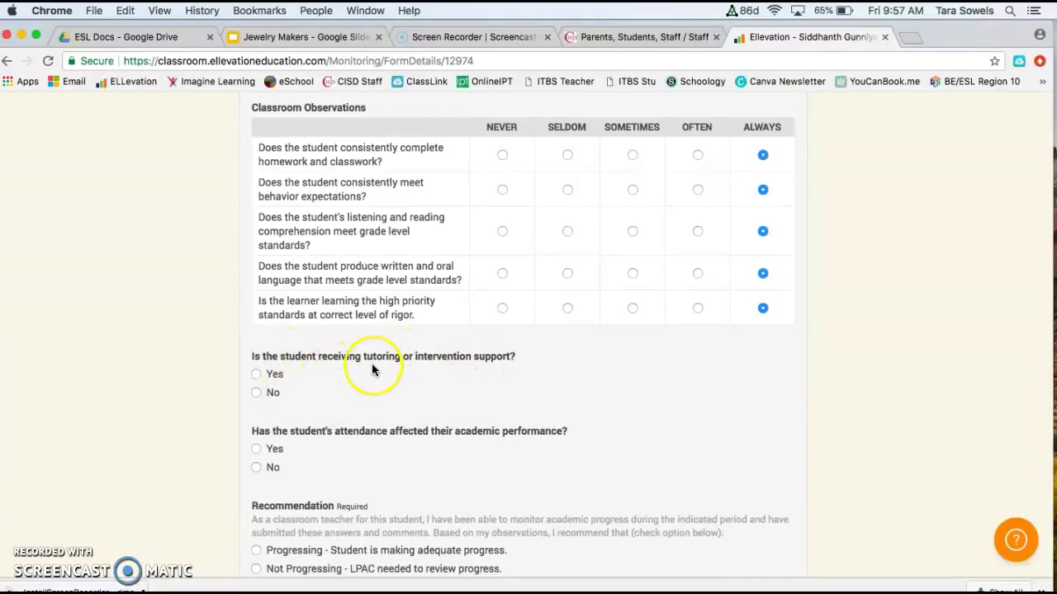
Answer No to tutoring support and to attendance affecting performance.
click(255, 394)
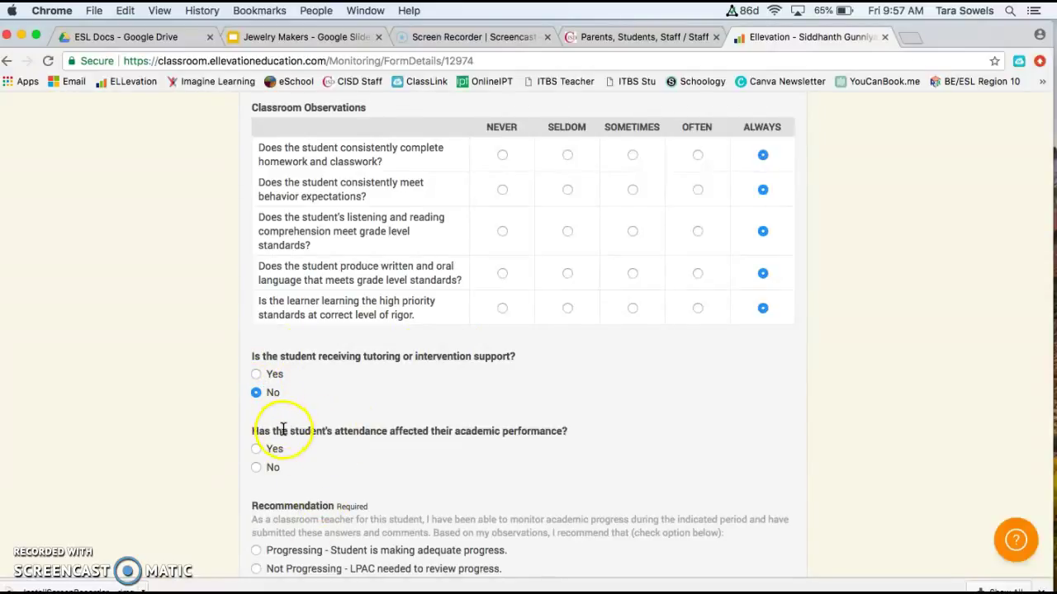
scroll(345, 458, down, 2)
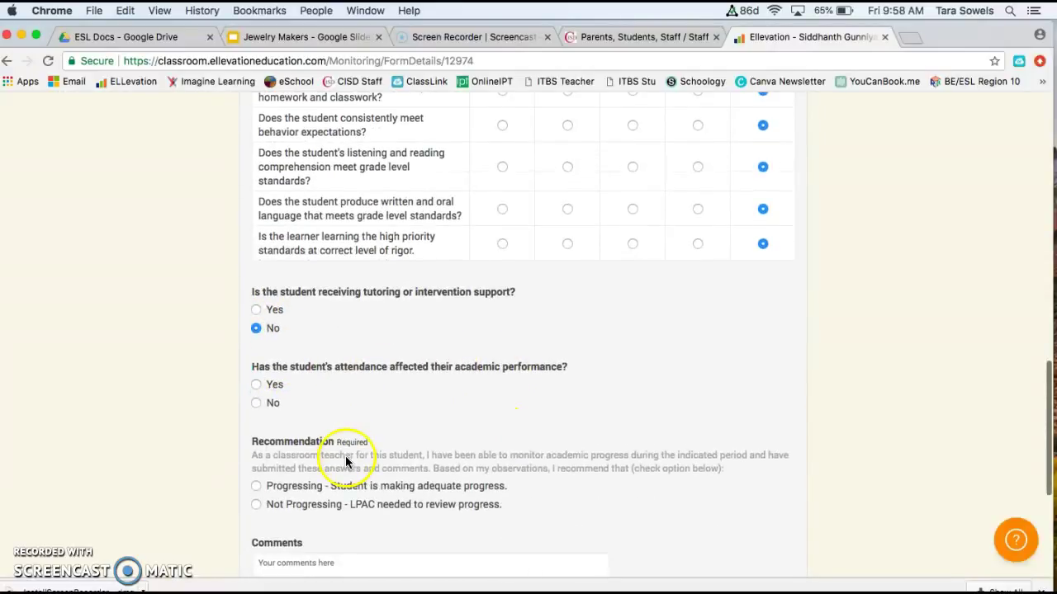
click(256, 403)
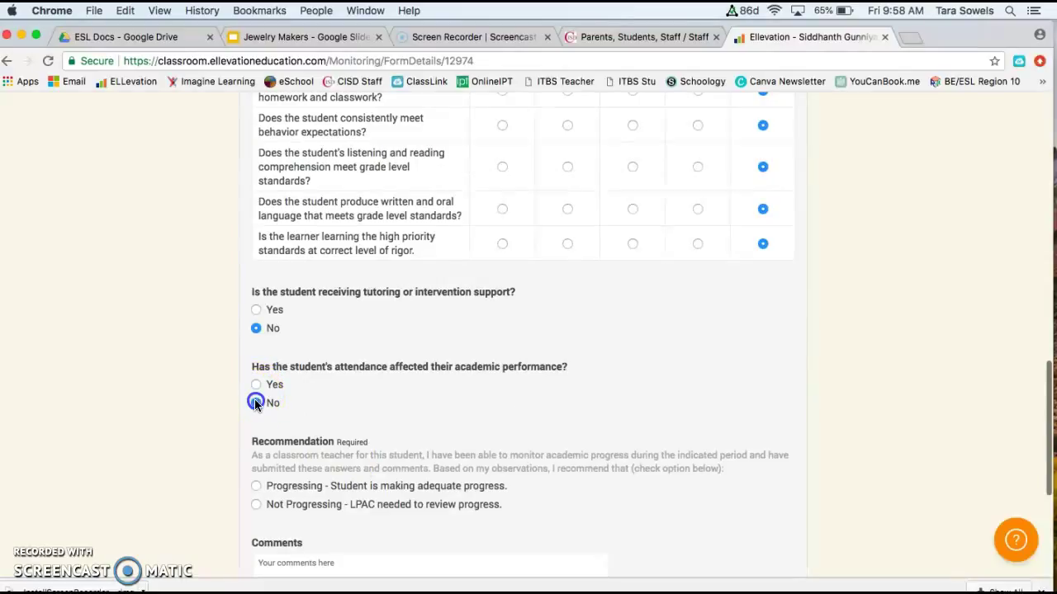
scroll(326, 437, down, 4)
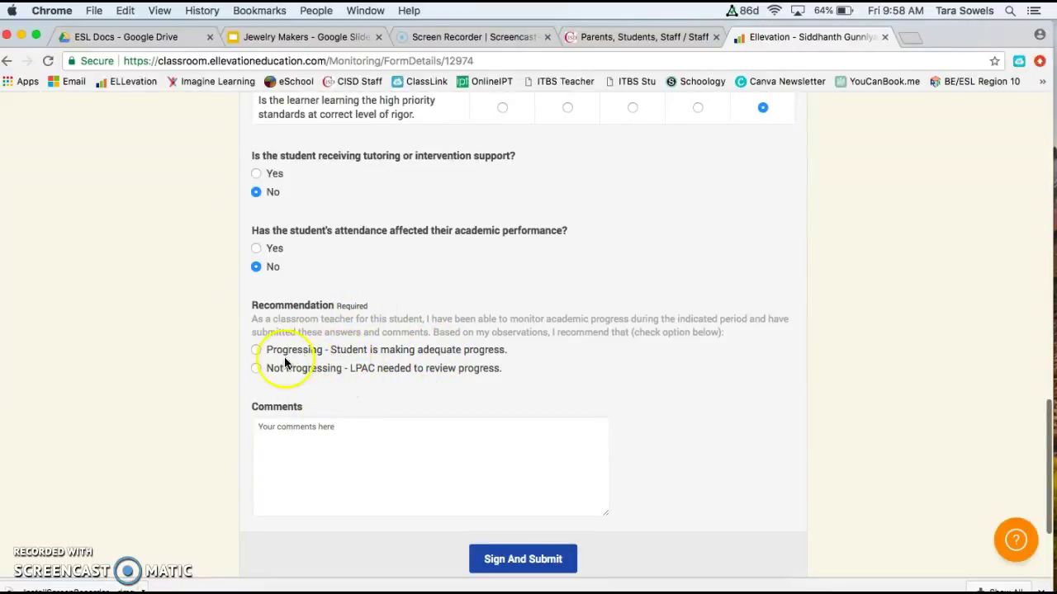
Set the recommendation to Progressing, visit the Comments box, then return to Monitoring Home.
click(256, 351)
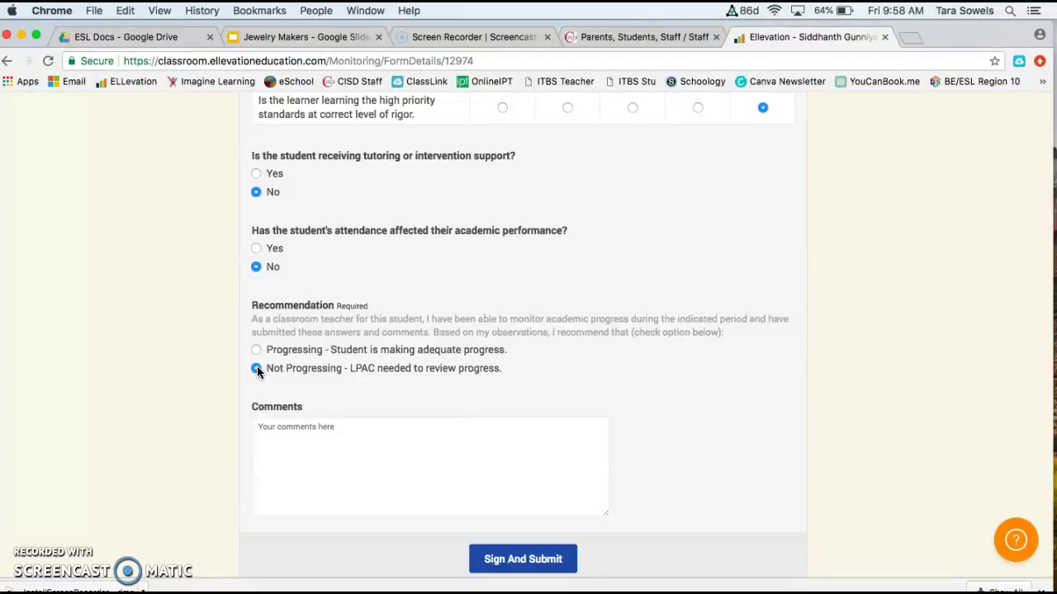
click(255, 351)
click(255, 350)
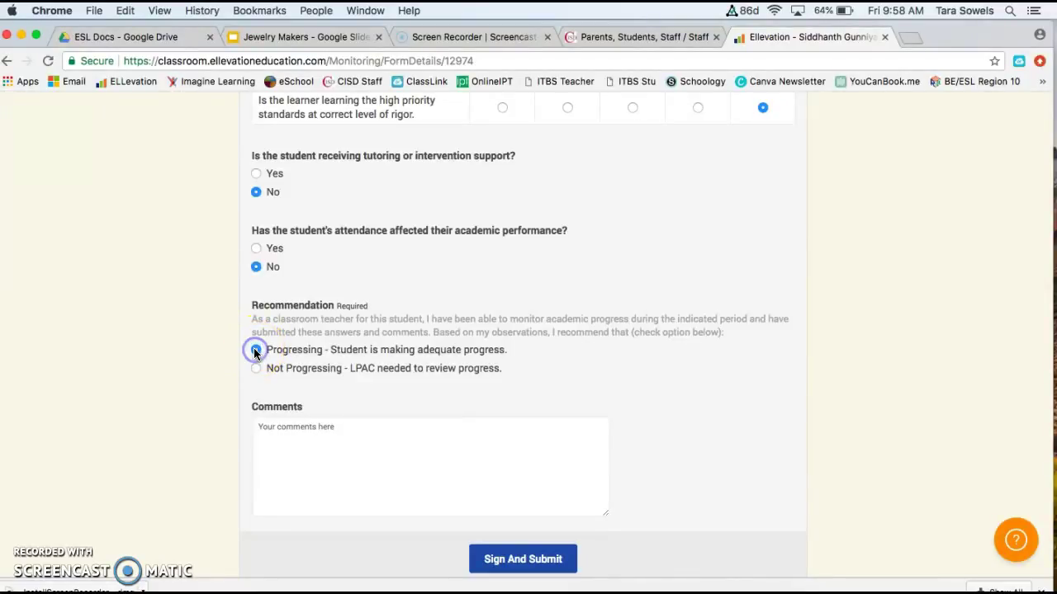
click(331, 447)
scroll(599, 512, down, 3)
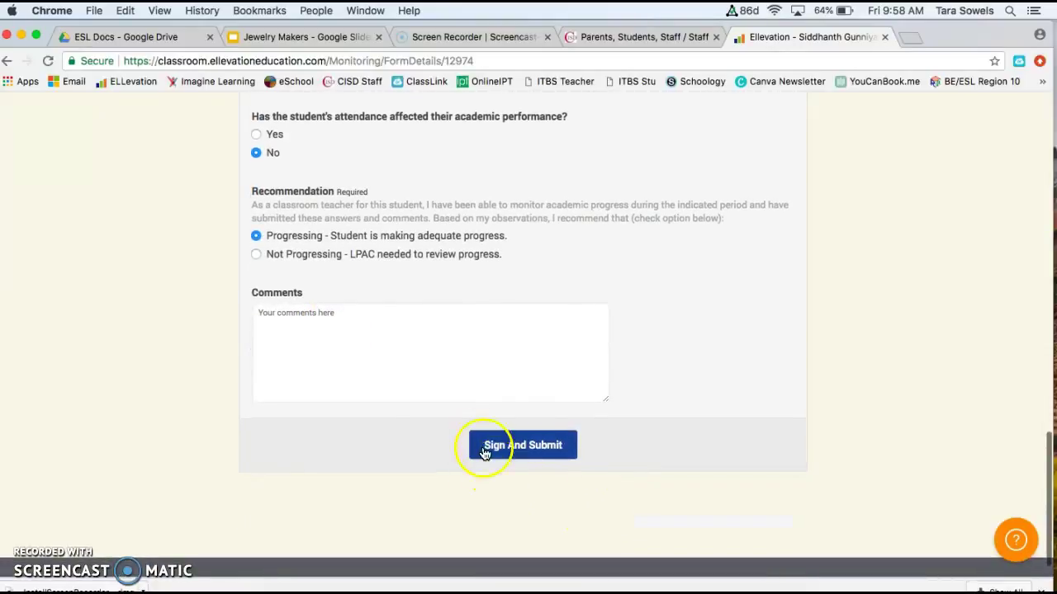
scroll(806, 302, up, 10)
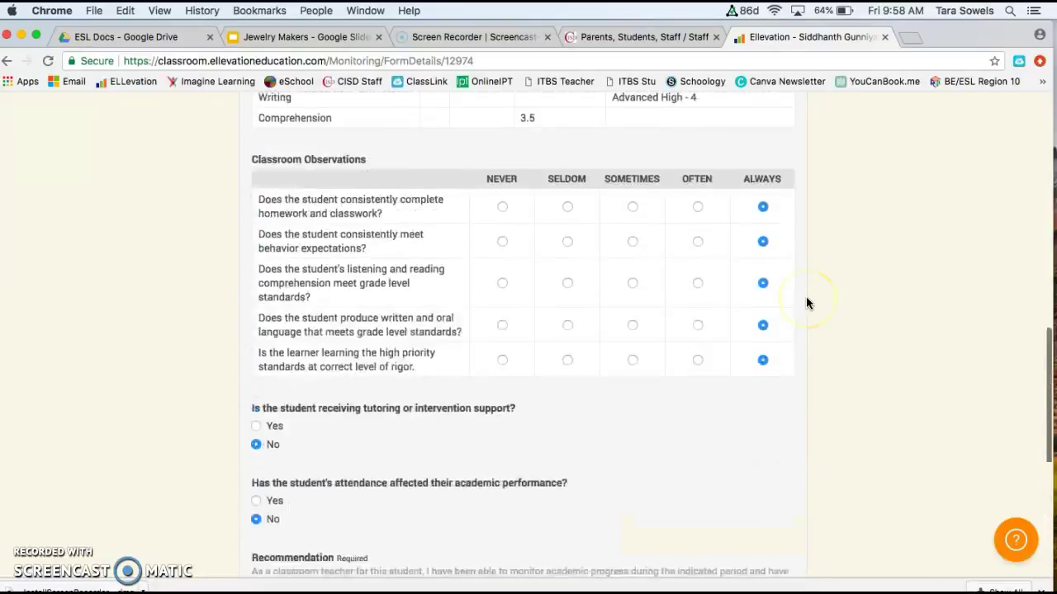
scroll(806, 302, up, 15)
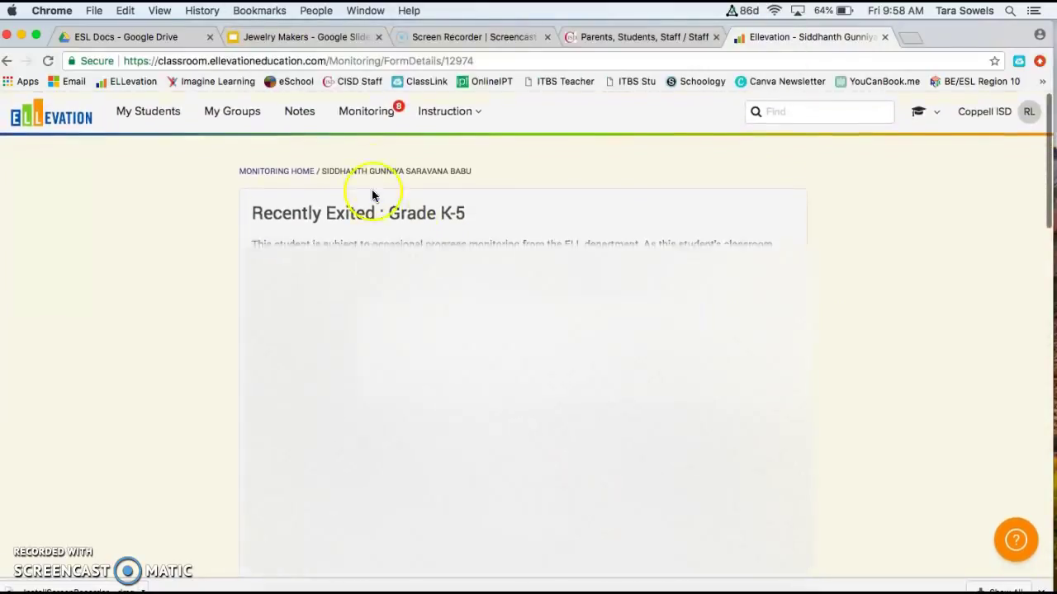
click(278, 175)
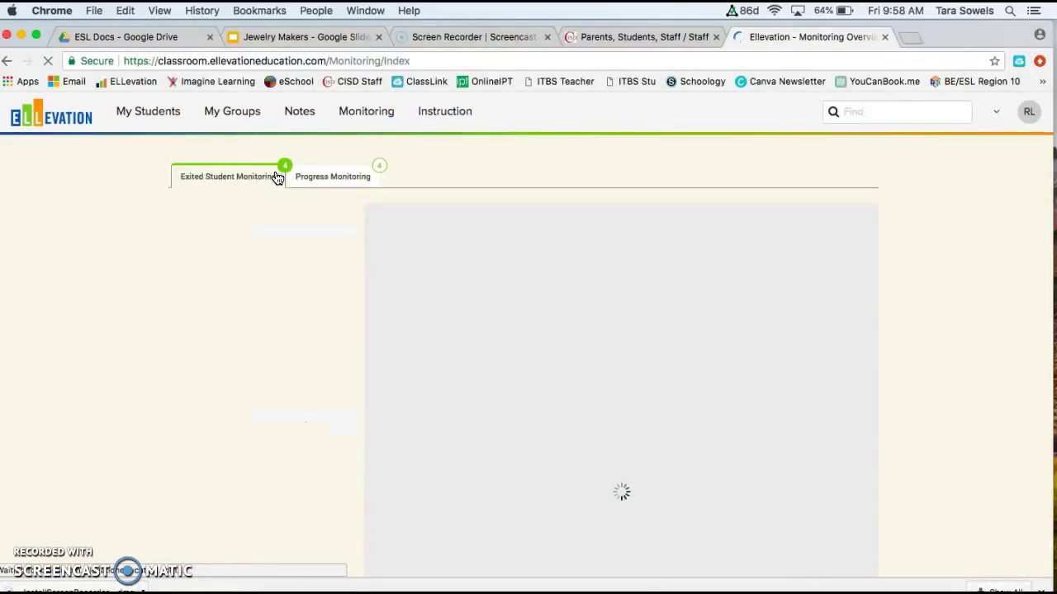
From Monitoring Home, list the 4 Progress Monitoring assignments due.
click(367, 112)
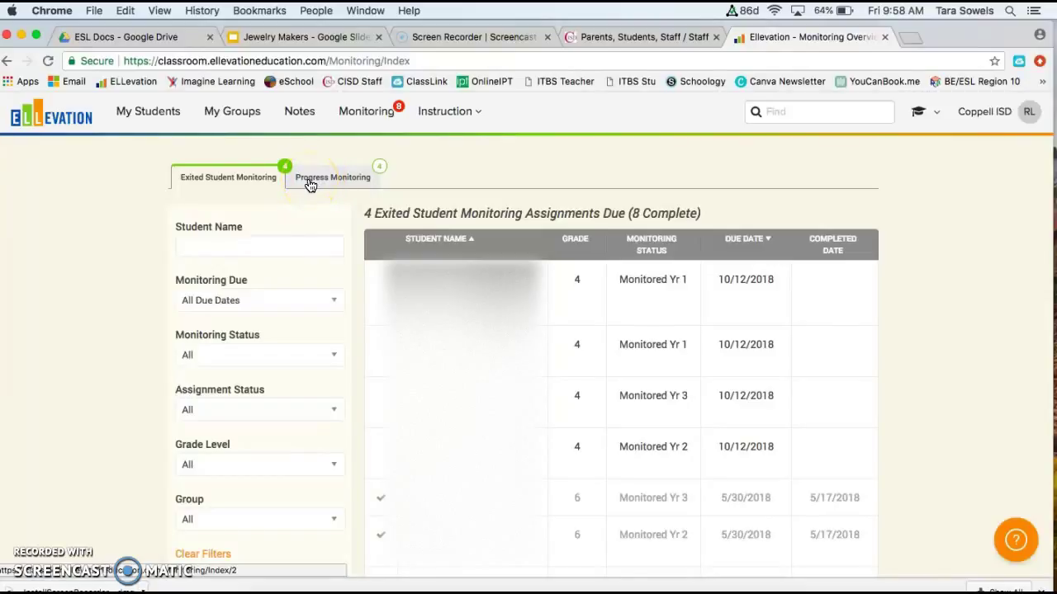
click(310, 182)
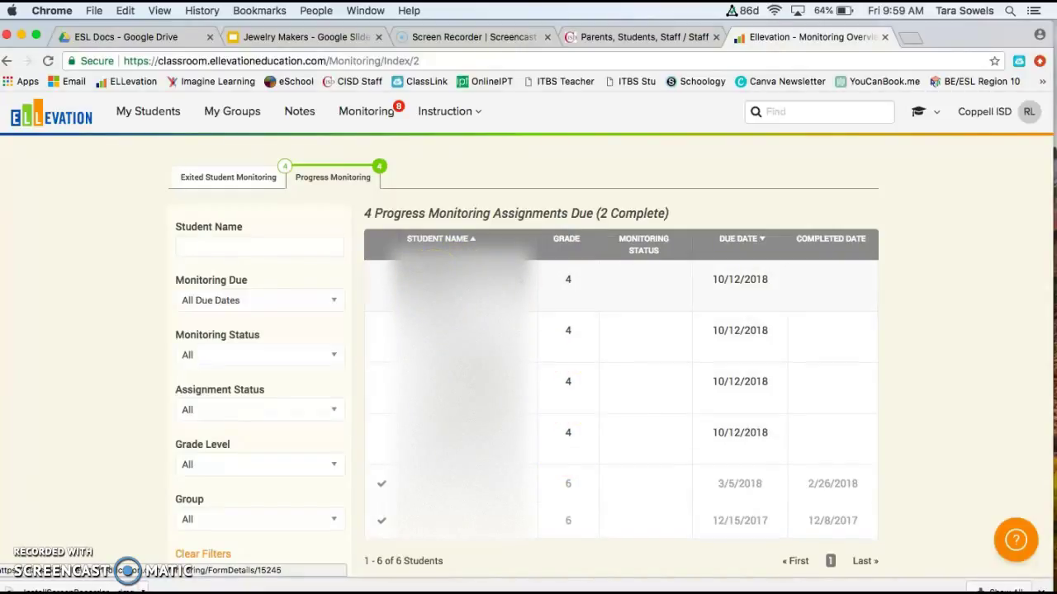
Open the first student's EL Checklist: Grade K-5 and scroll through its ELL instructional accommodations.
click(462, 279)
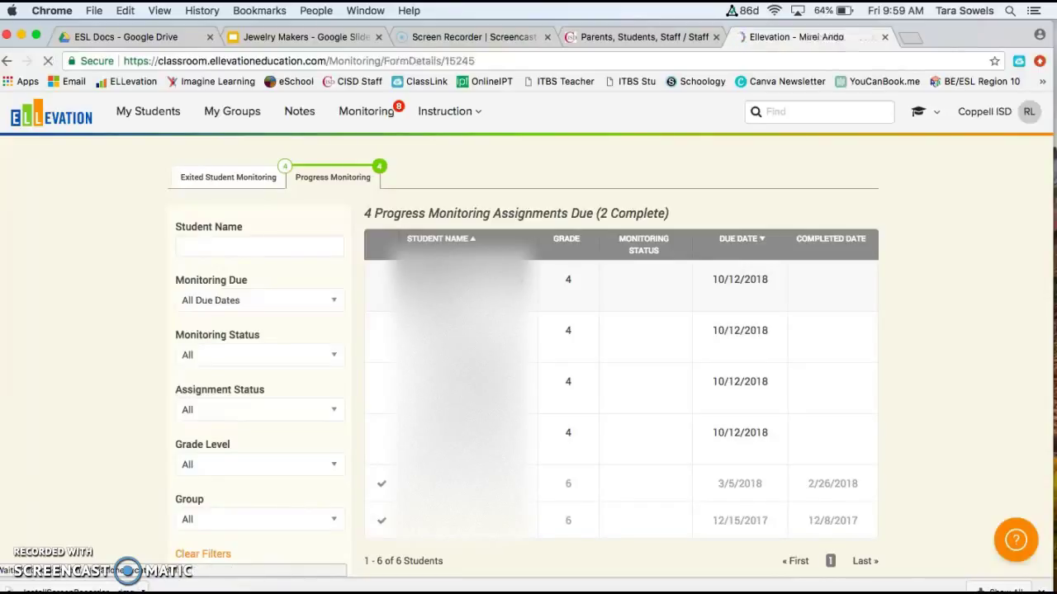
scroll(830, 354, down, 5)
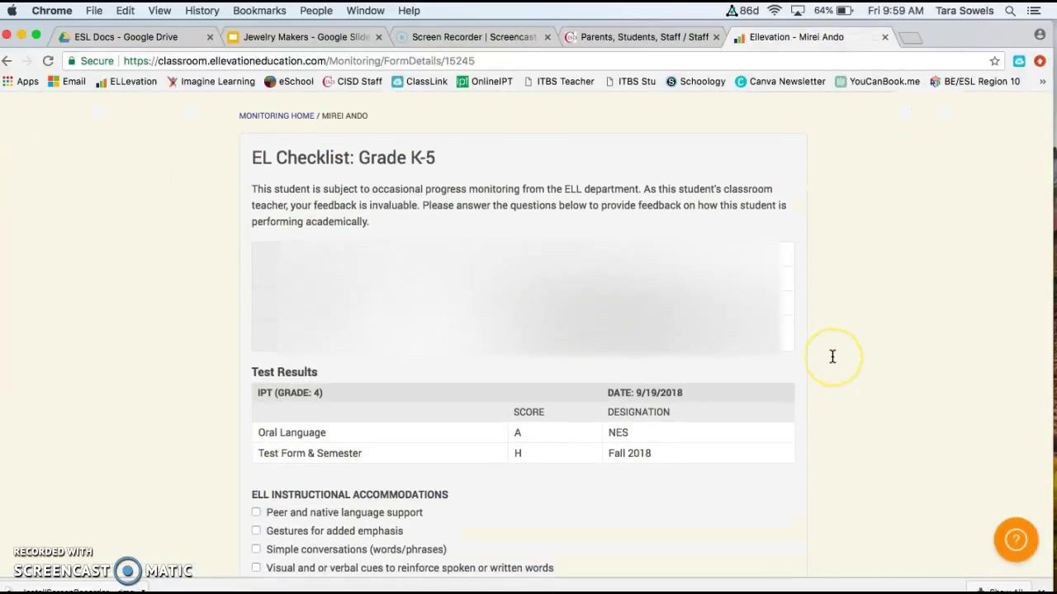
scroll(832, 357, down, 5)
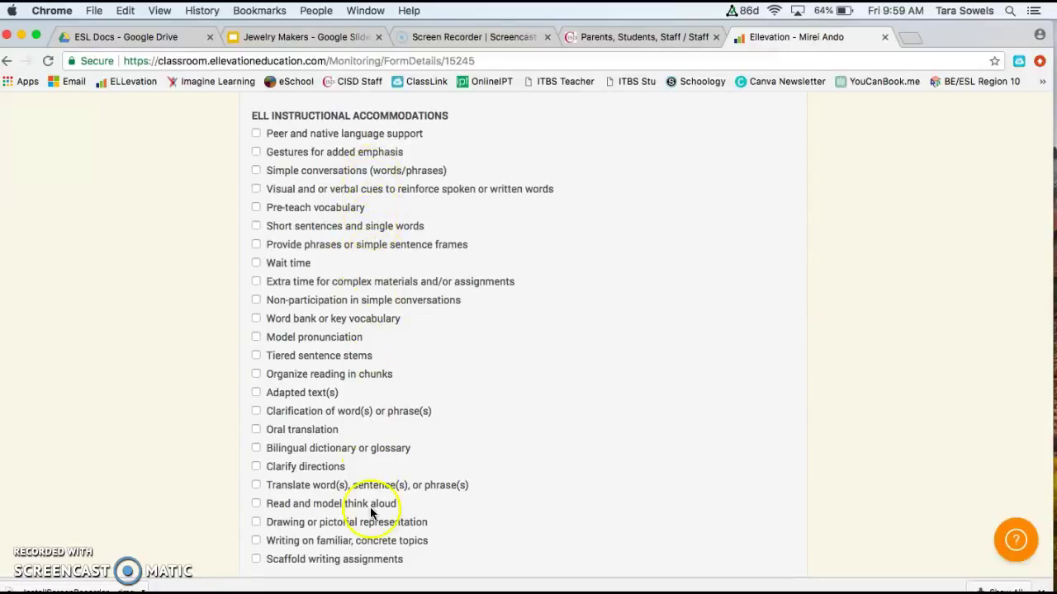
scroll(675, 357, down, 1)
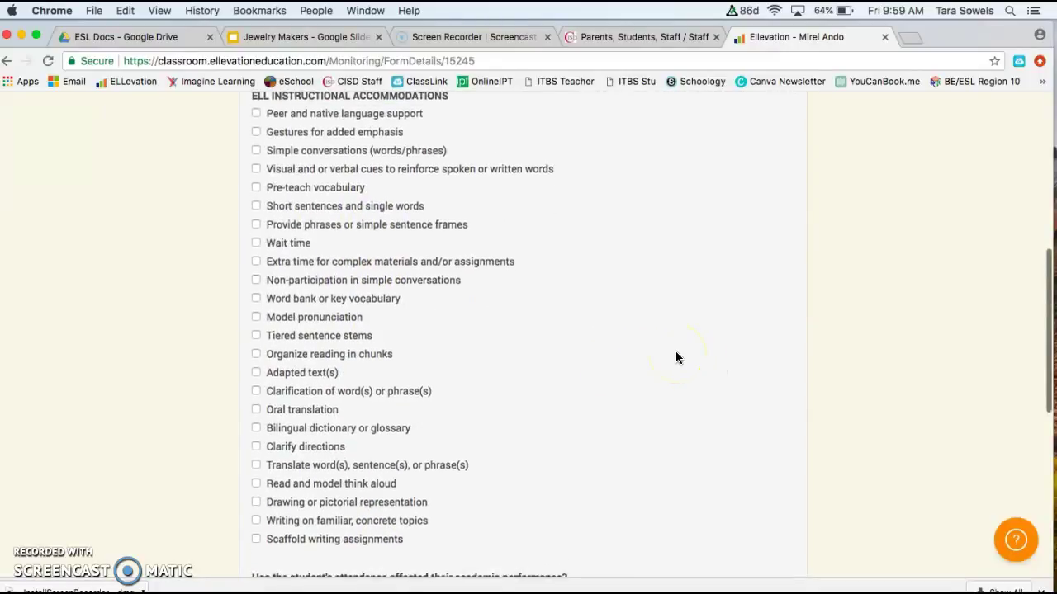
scroll(675, 356, up, 1)
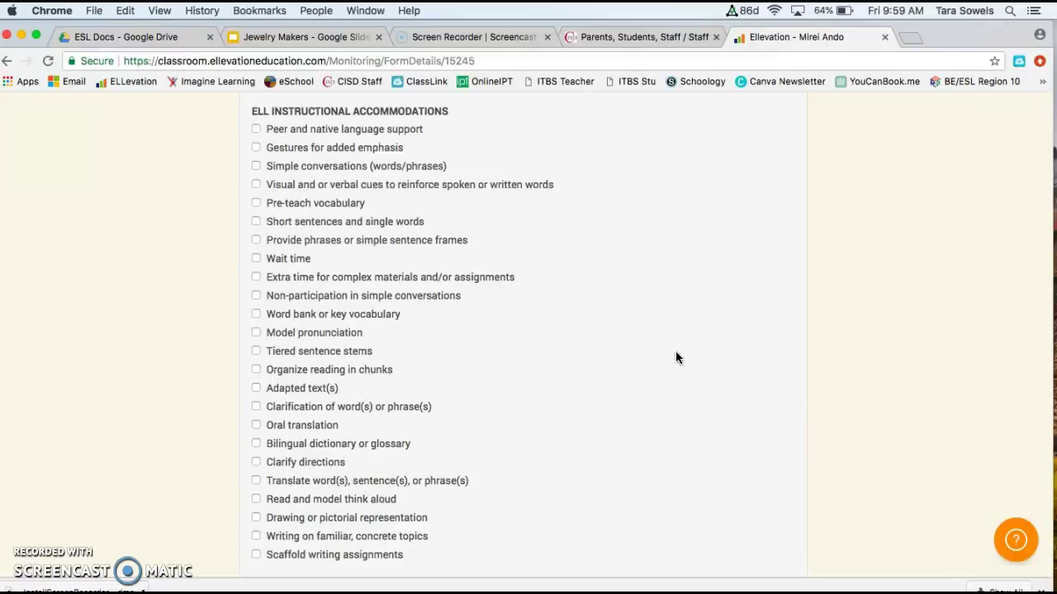
scroll(675, 353, up, 5)
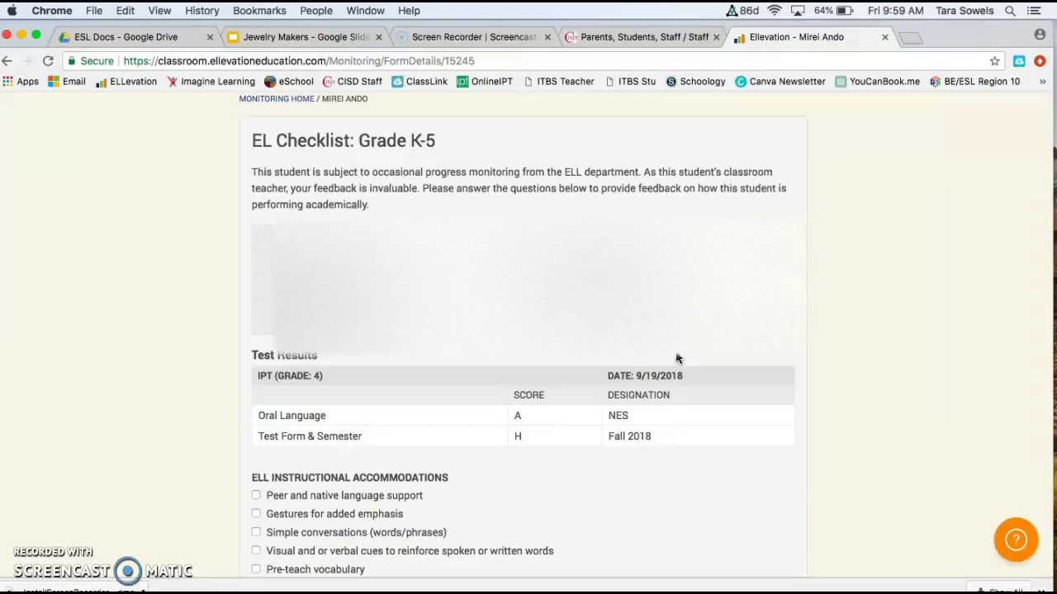
scroll(675, 357, down, 8)
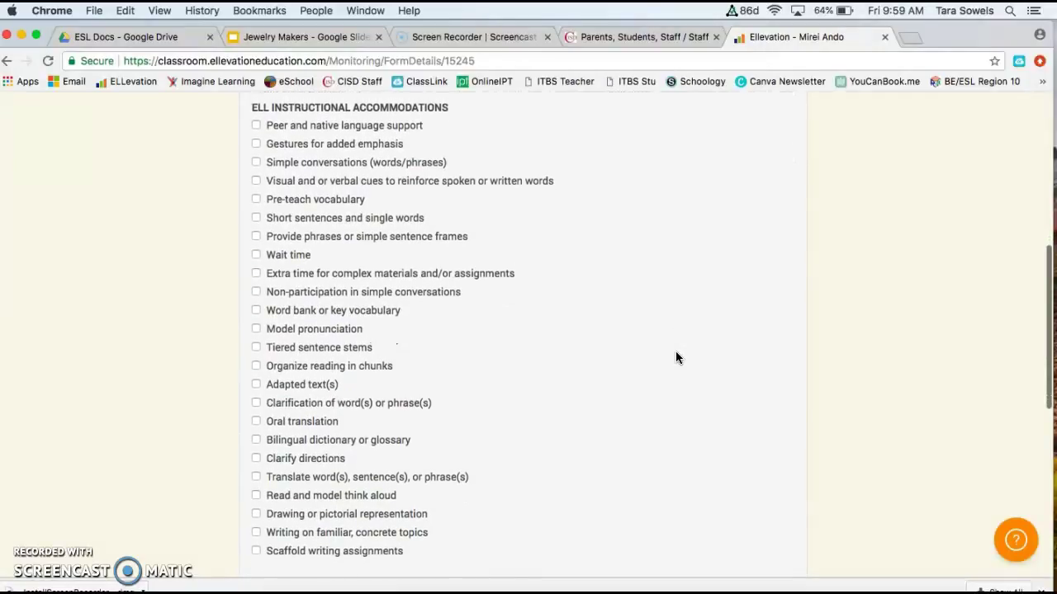
click(368, 78)
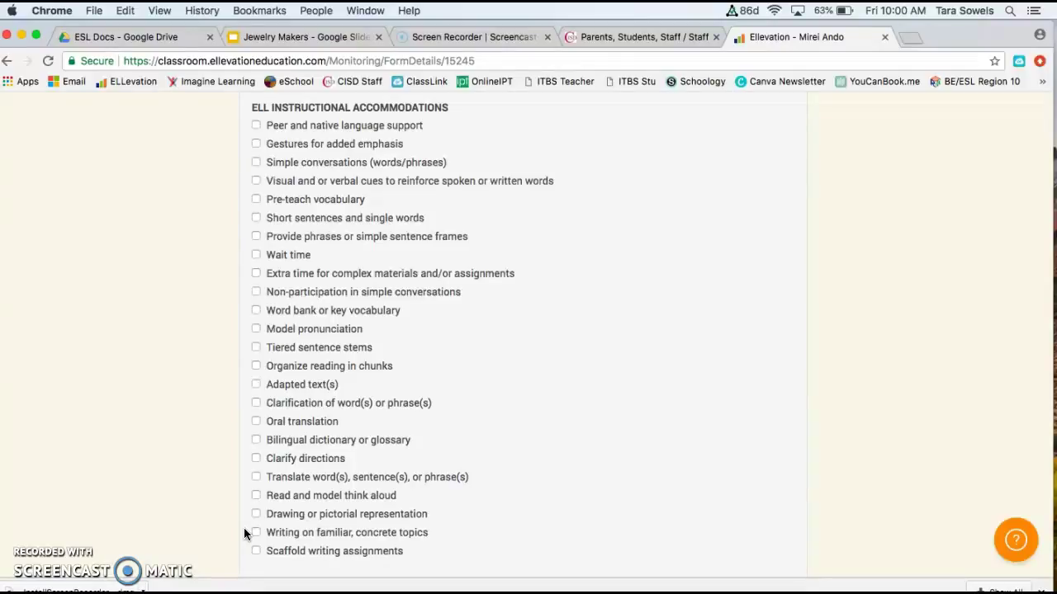
scroll(245, 529, down, 3)
scroll(244, 529, up, 2)
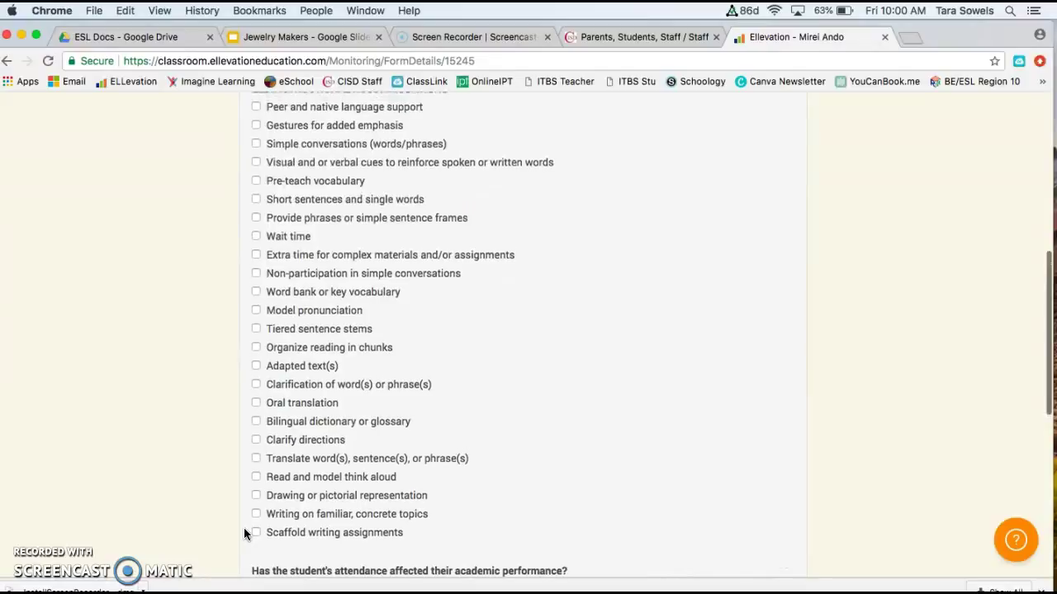
scroll(244, 533, down, 3)
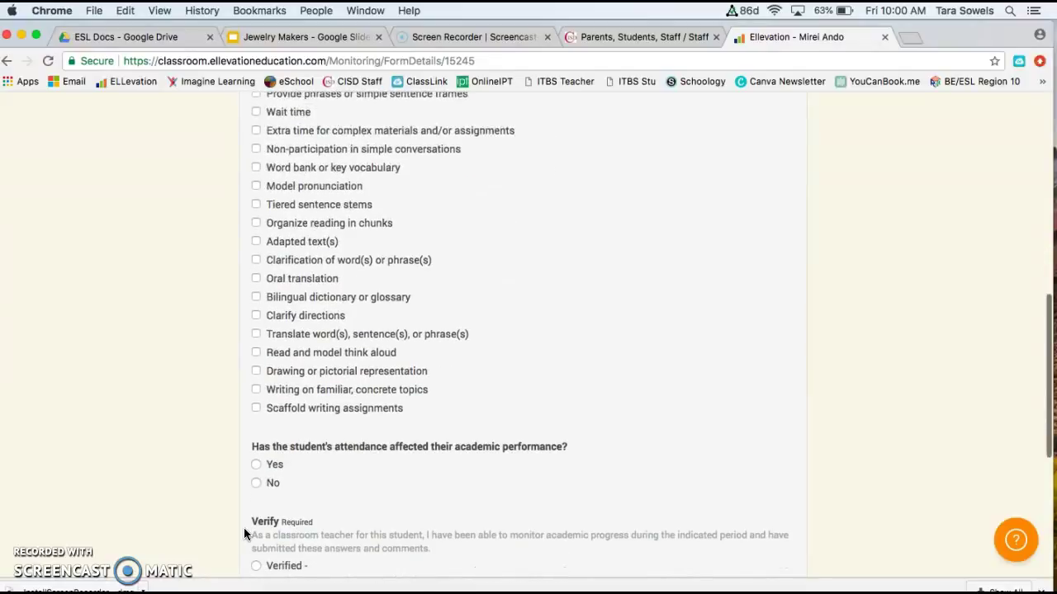
scroll(243, 529, down, 4)
Select Verified on the first student's EL checklist, then Sign And Submit it.
click(308, 520)
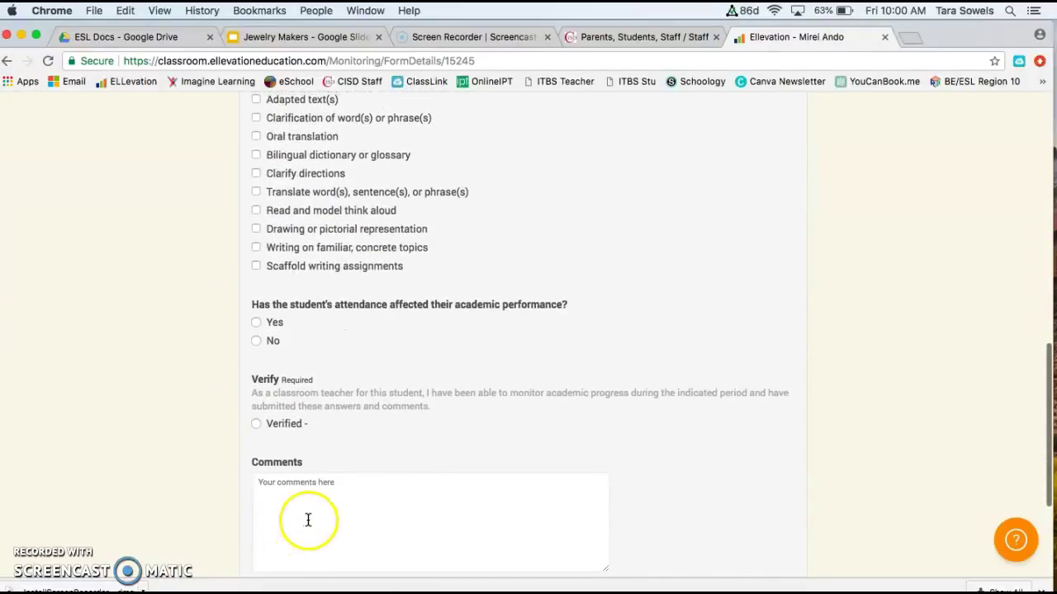
click(307, 503)
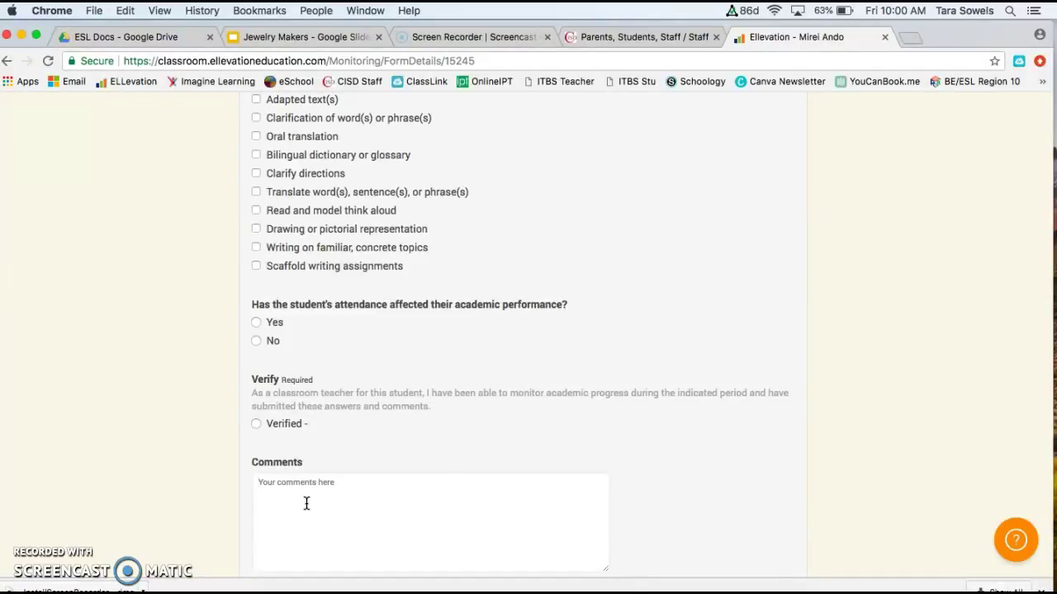
click(257, 424)
scroll(354, 394, up, 5)
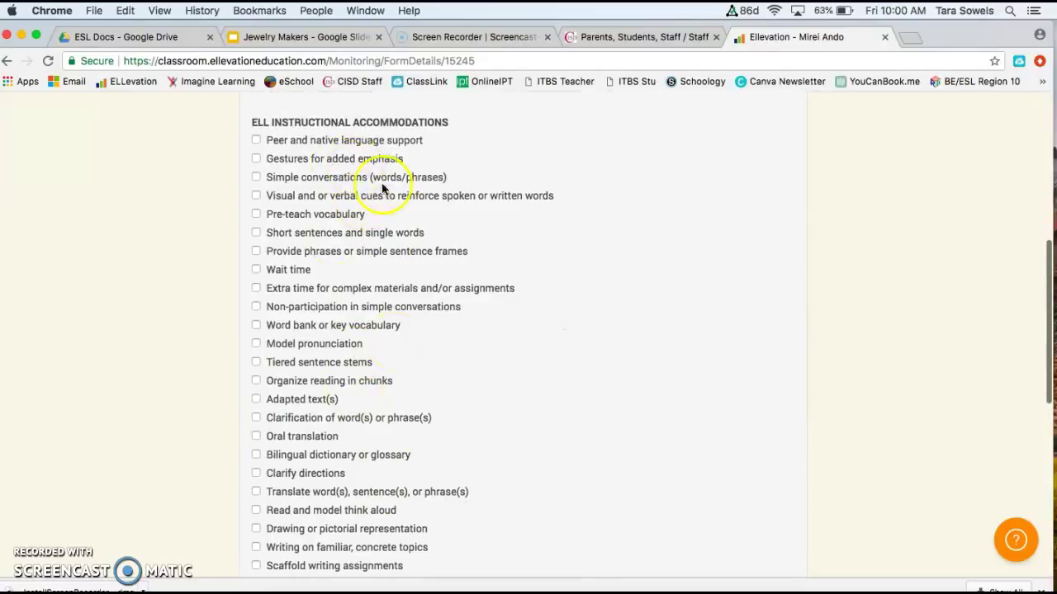
scroll(529, 361, down, 5)
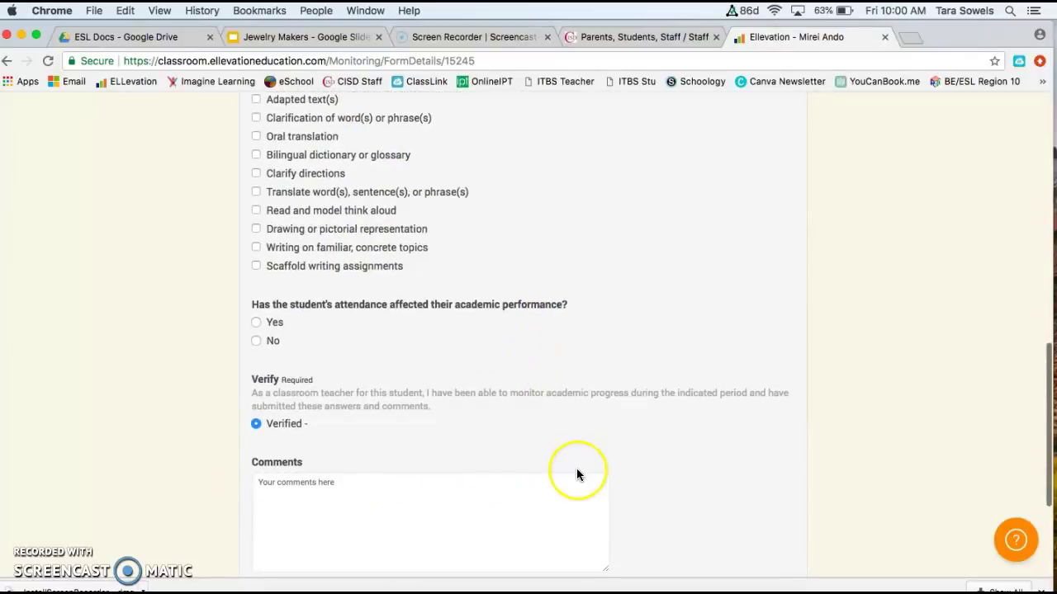
scroll(576, 475, down, 3)
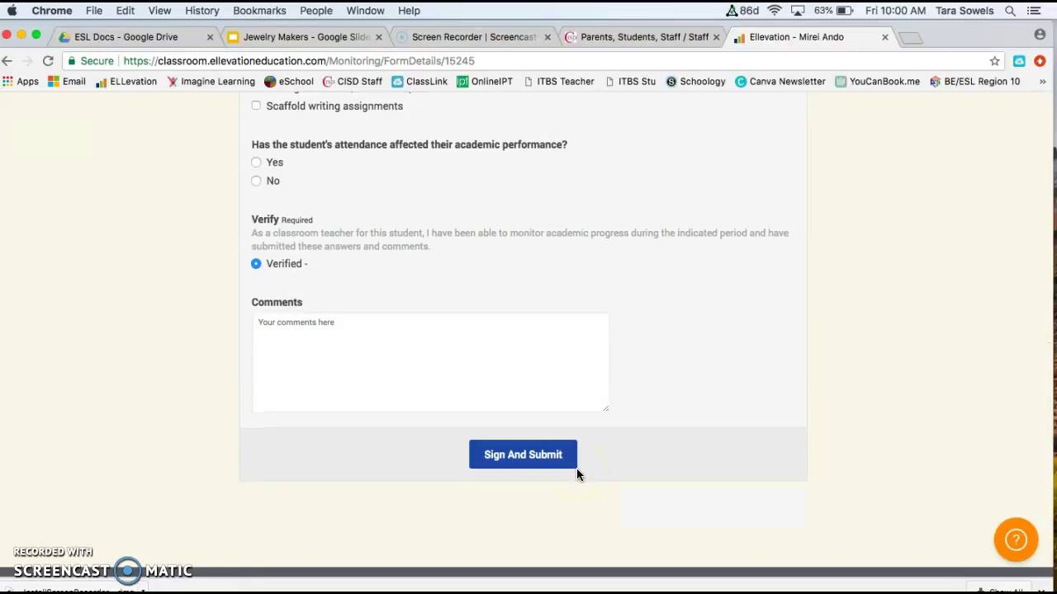
click(533, 453)
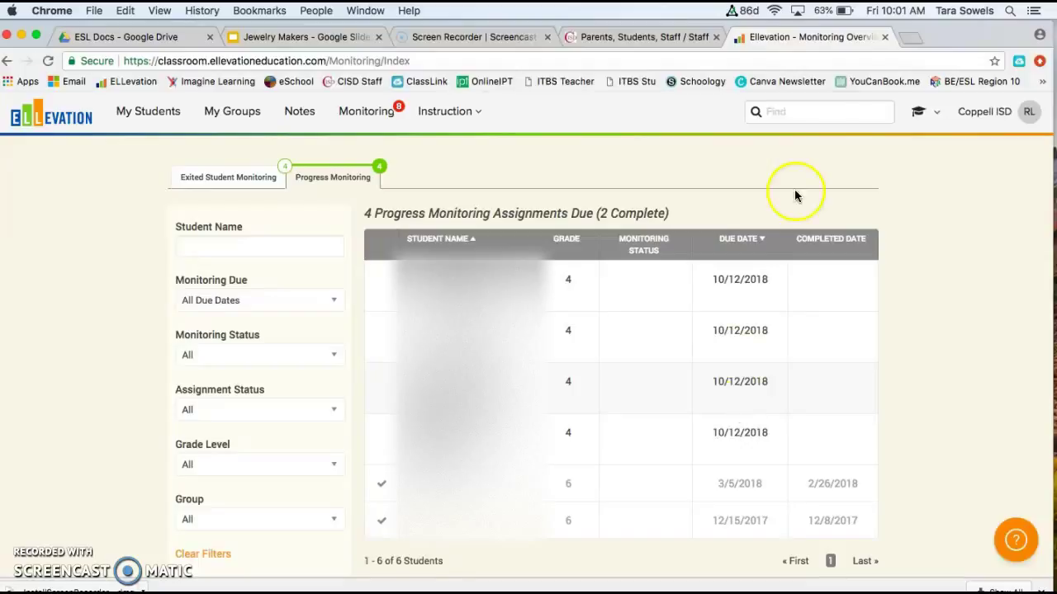
In a new tab, load the ESL facilitator's youcanbook.me booking page.
click(910, 38)
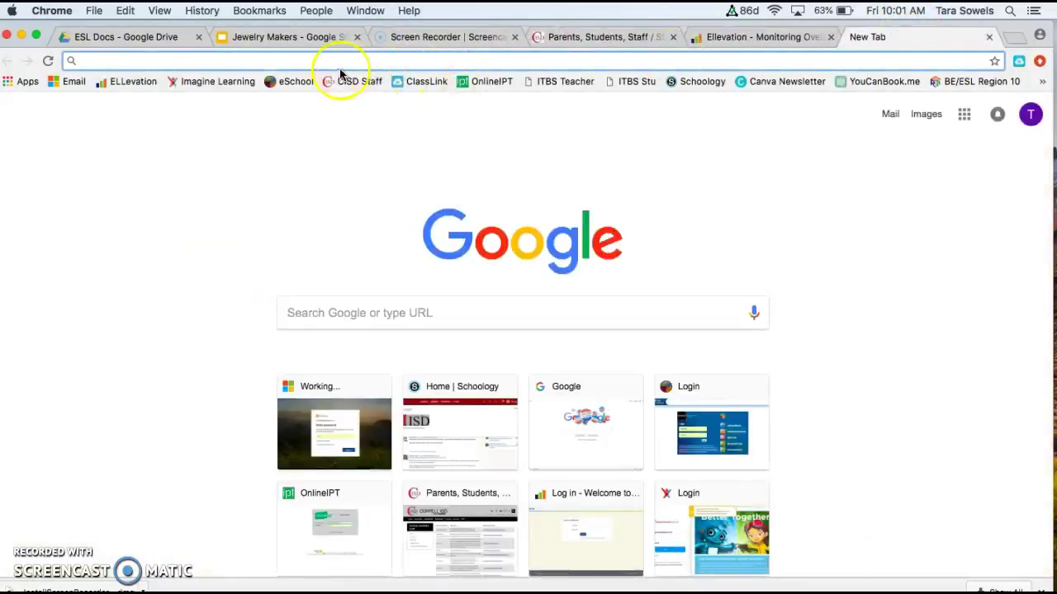
text(sowels)
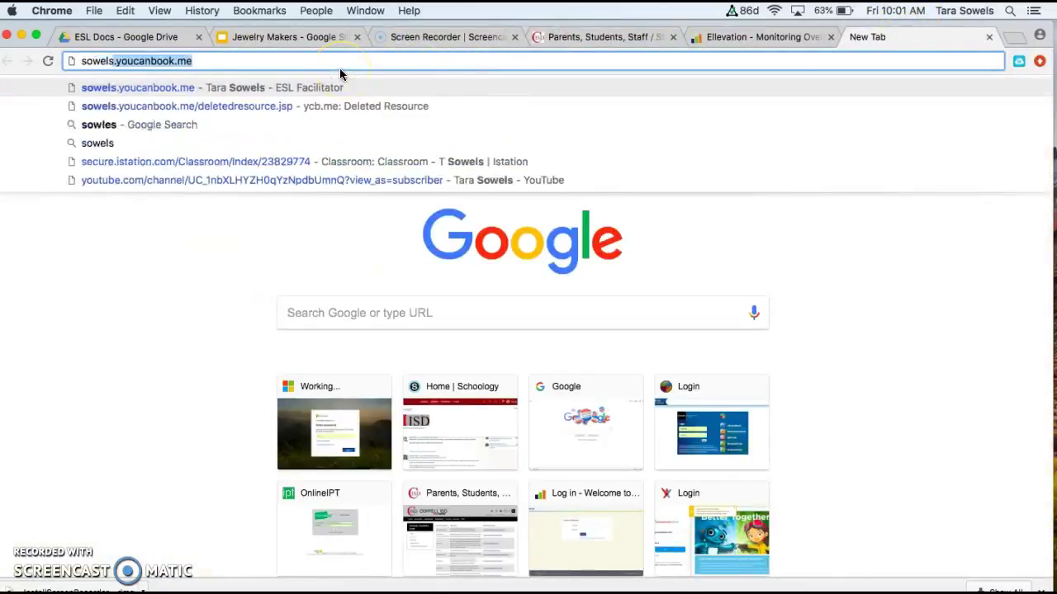
key(Right)
key(Return)
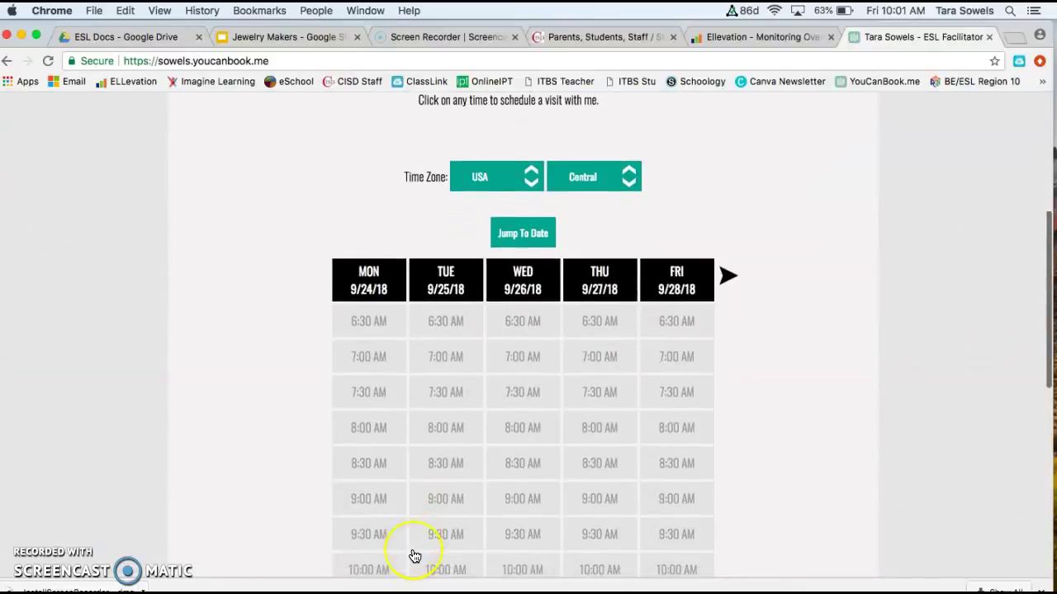
scroll(414, 556, down, 5)
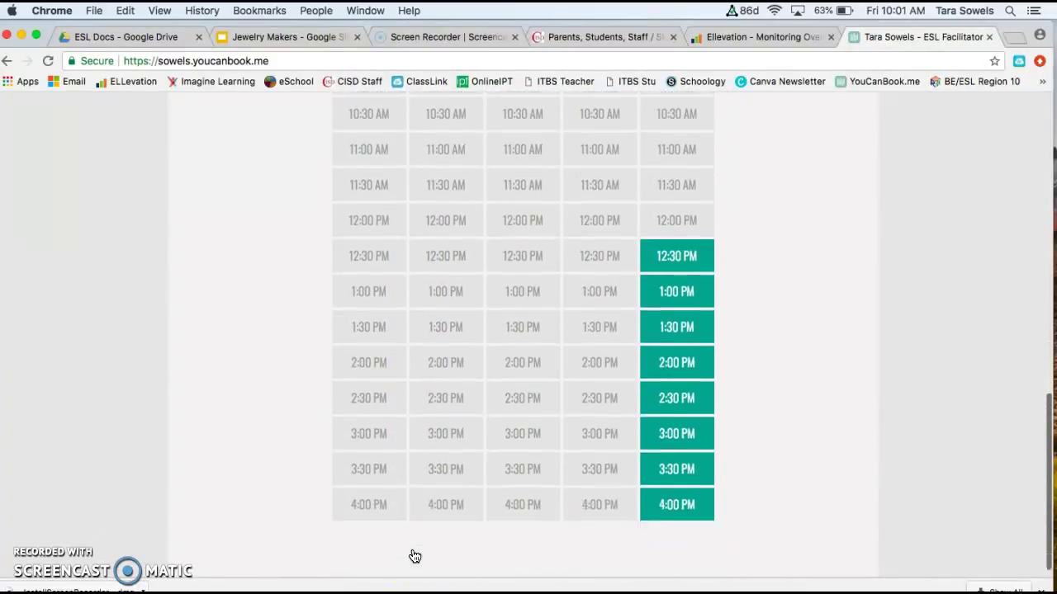
scroll(414, 556, up, 5)
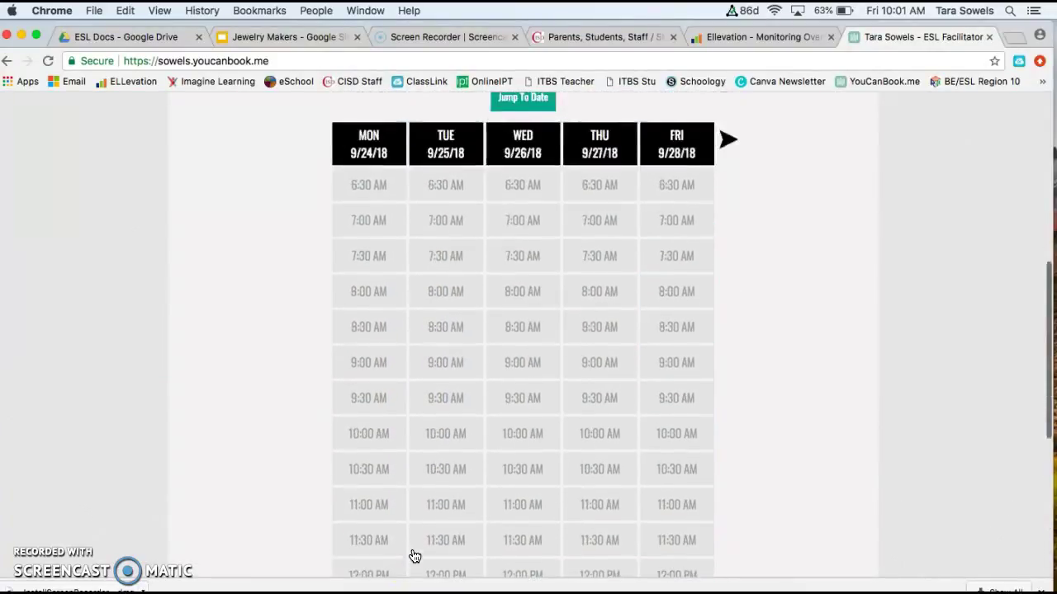
Advance the schedule to the week of 10/1/18 and scan the open slots.
click(730, 196)
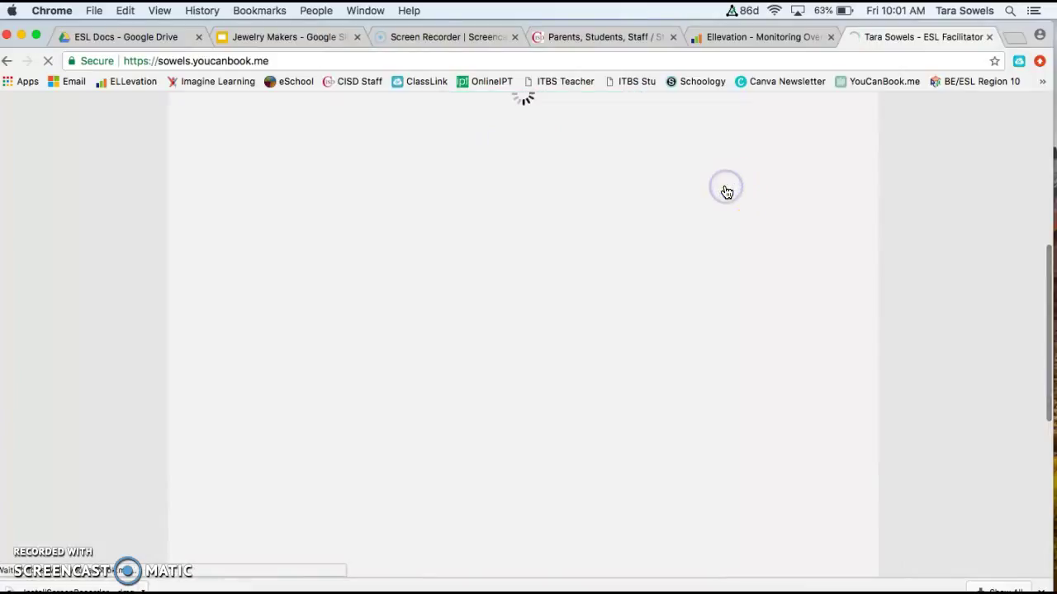
scroll(716, 381, down, 10)
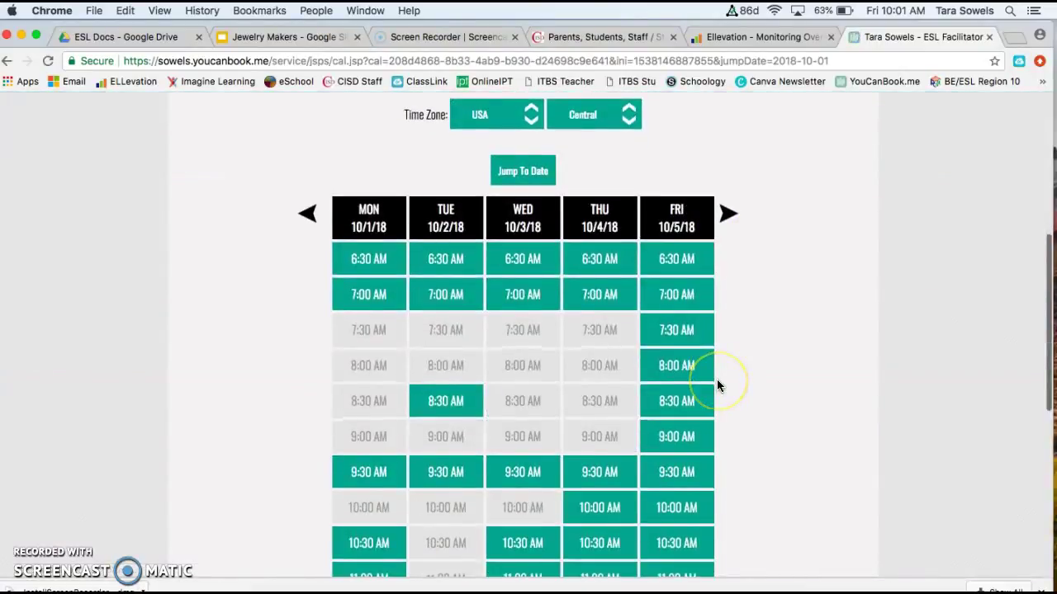
scroll(716, 385, down, 3)
scroll(716, 385, up, 8)
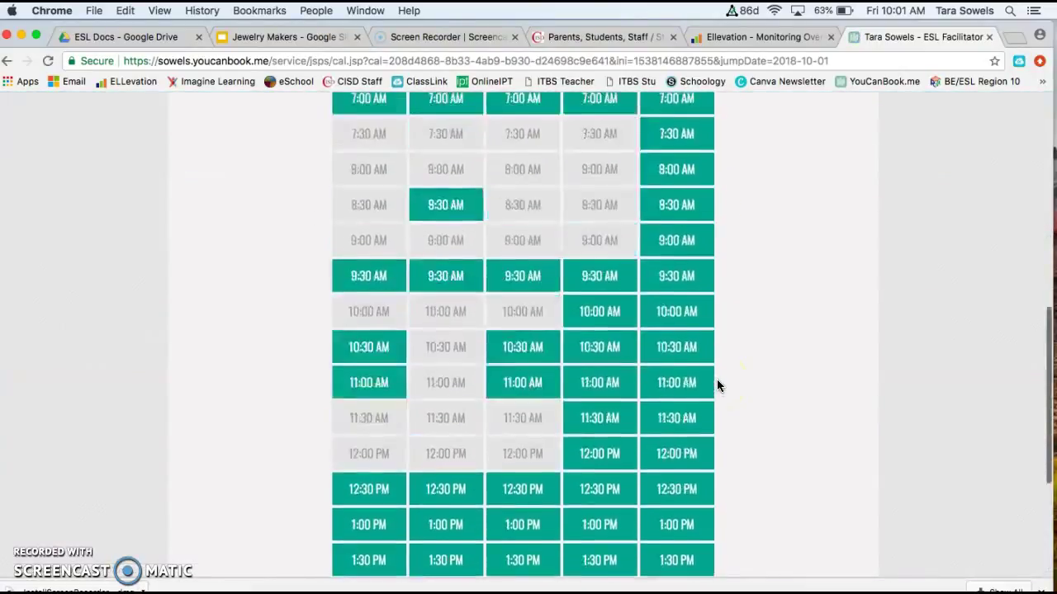
scroll(716, 384, down, 4)
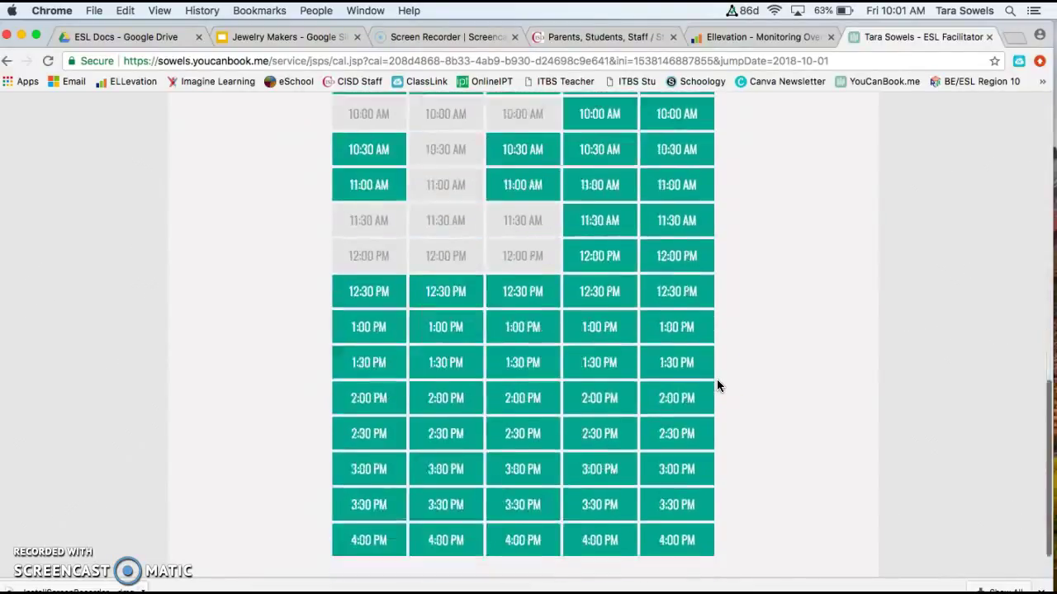
scroll(716, 384, up, 6)
scroll(716, 385, up, 5)
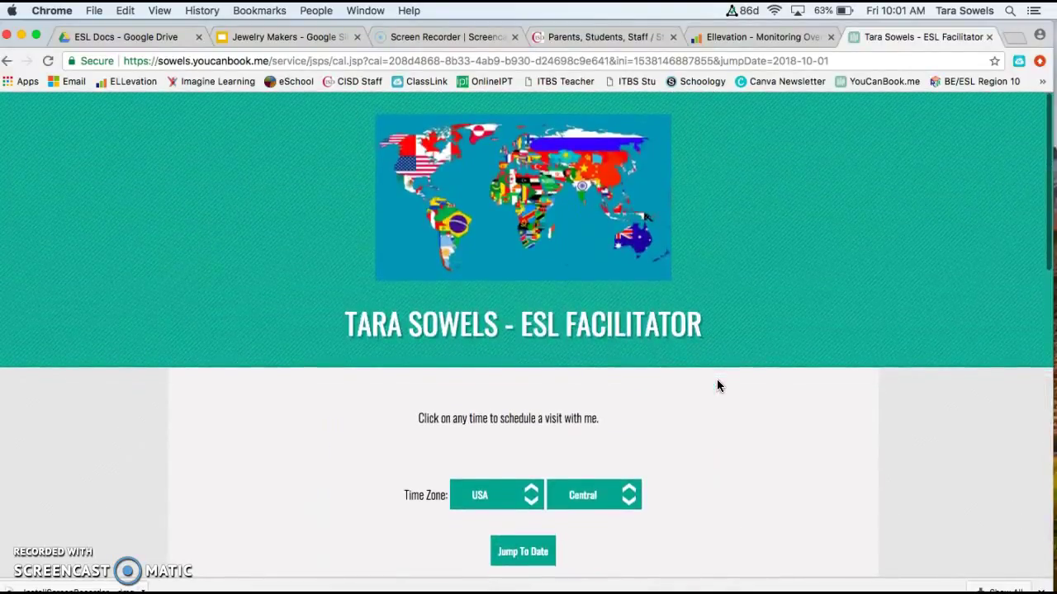